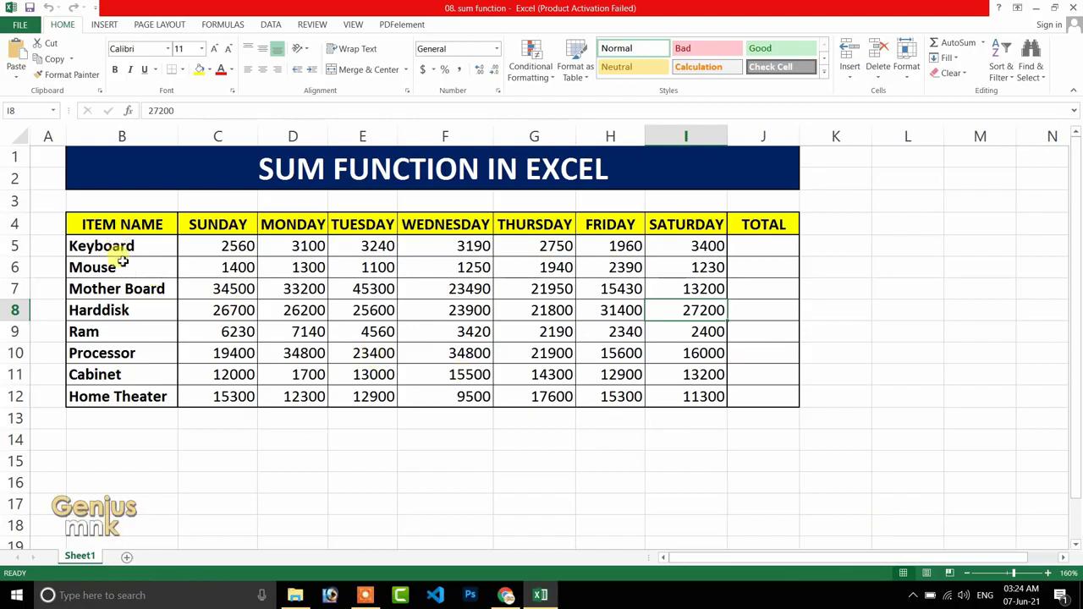
pyautogui.click(230, 226)
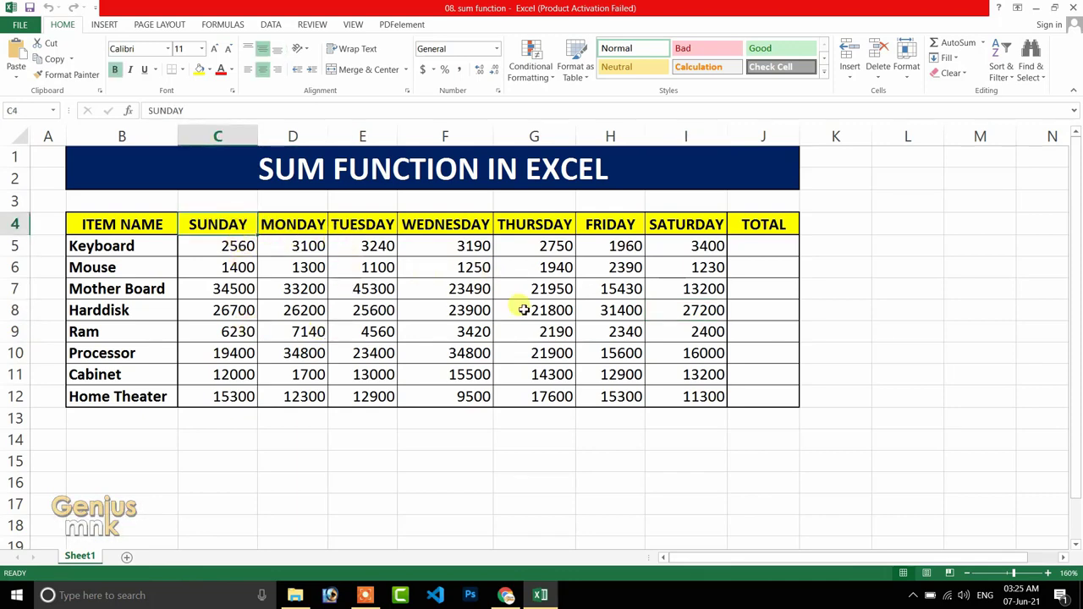
pyautogui.click(760, 242)
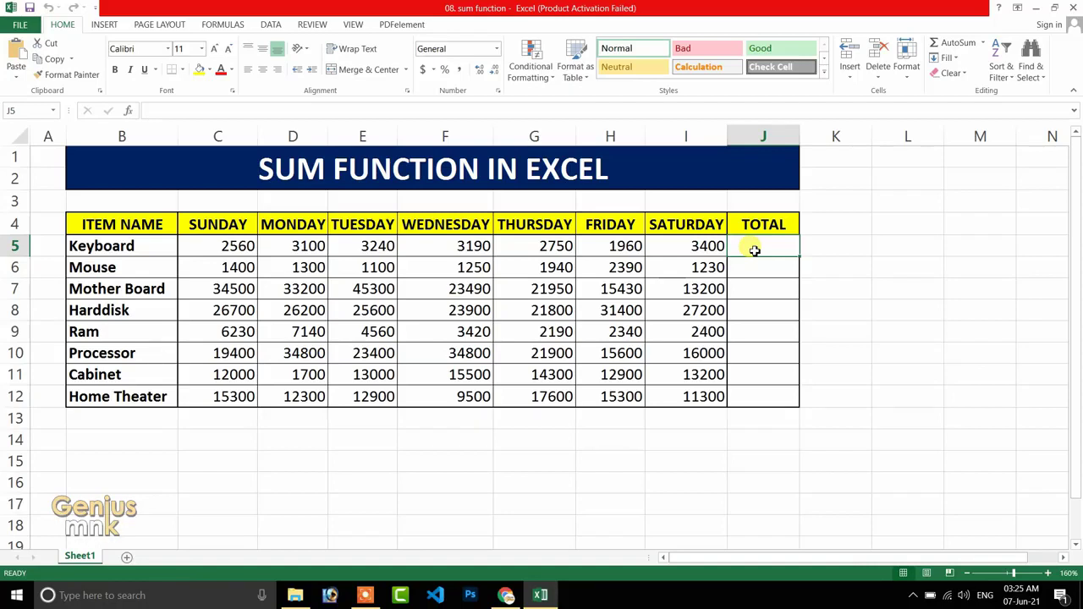
pyautogui.write('=')
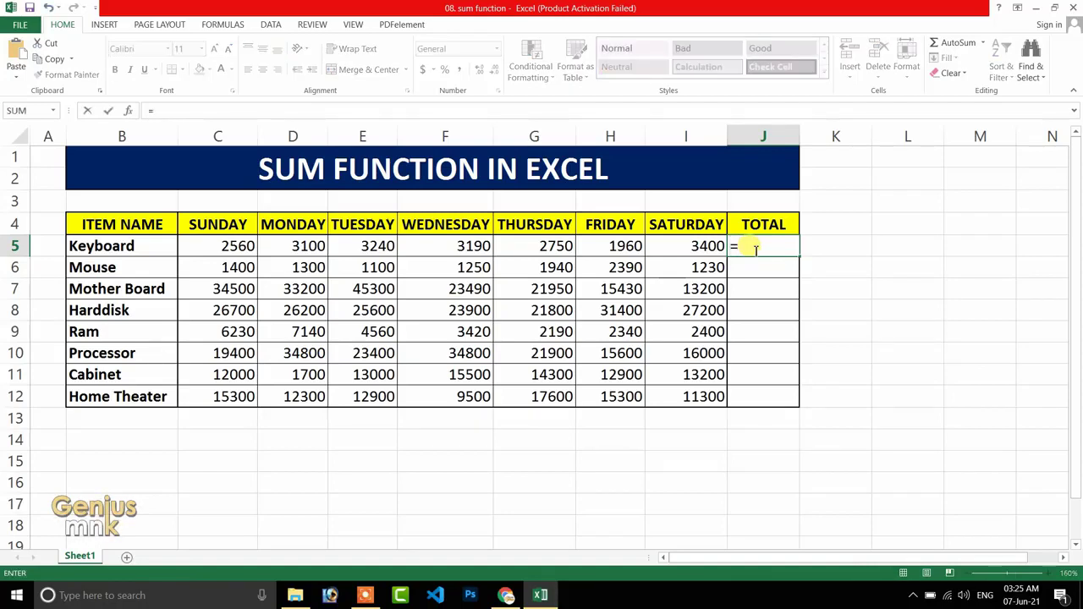
pyautogui.press('Escape')
# Step: Enter the formula =454+454 in cell I15 below the table
pyautogui.click(685, 456)
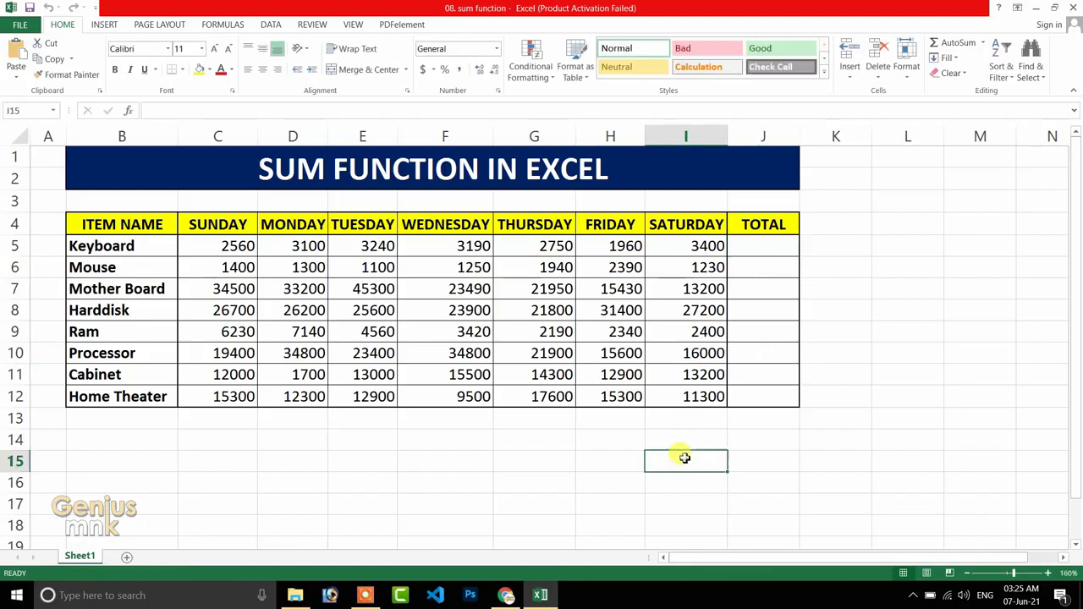
pyautogui.write('=')
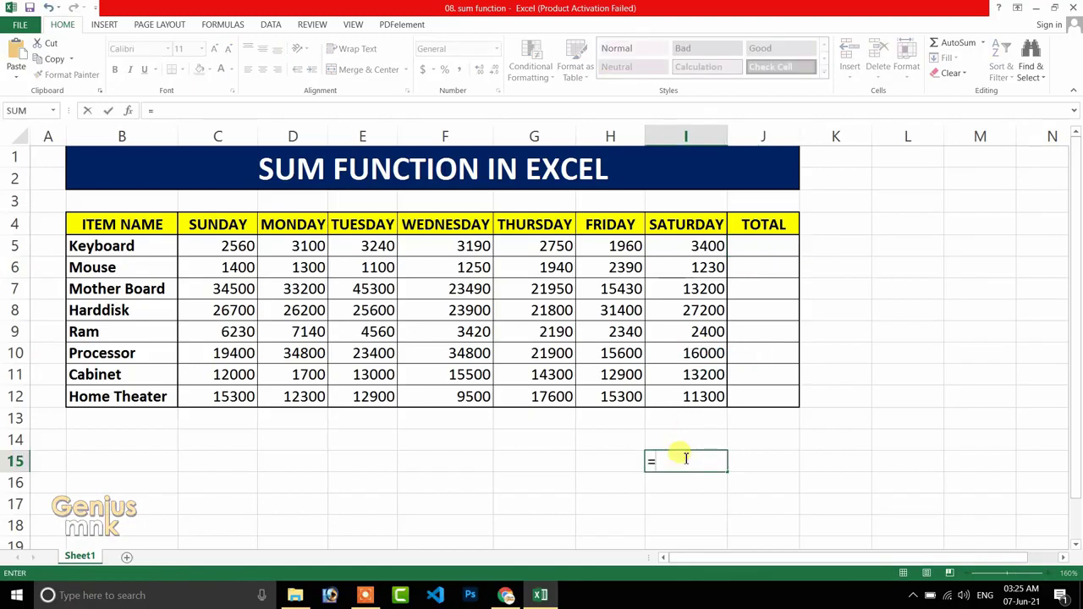
pyautogui.write('454')
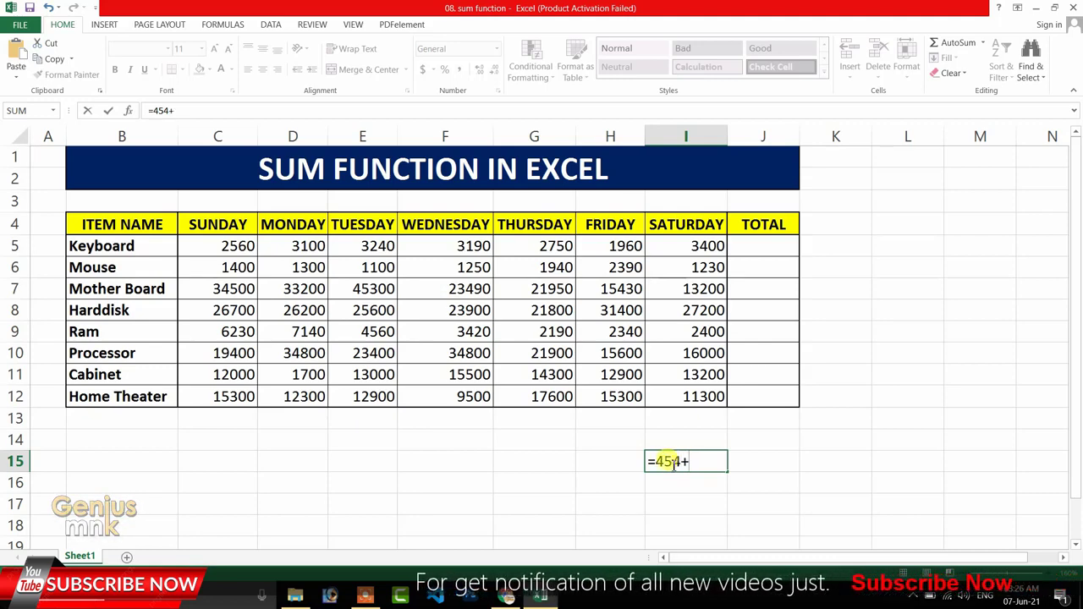
pyautogui.write('+454')
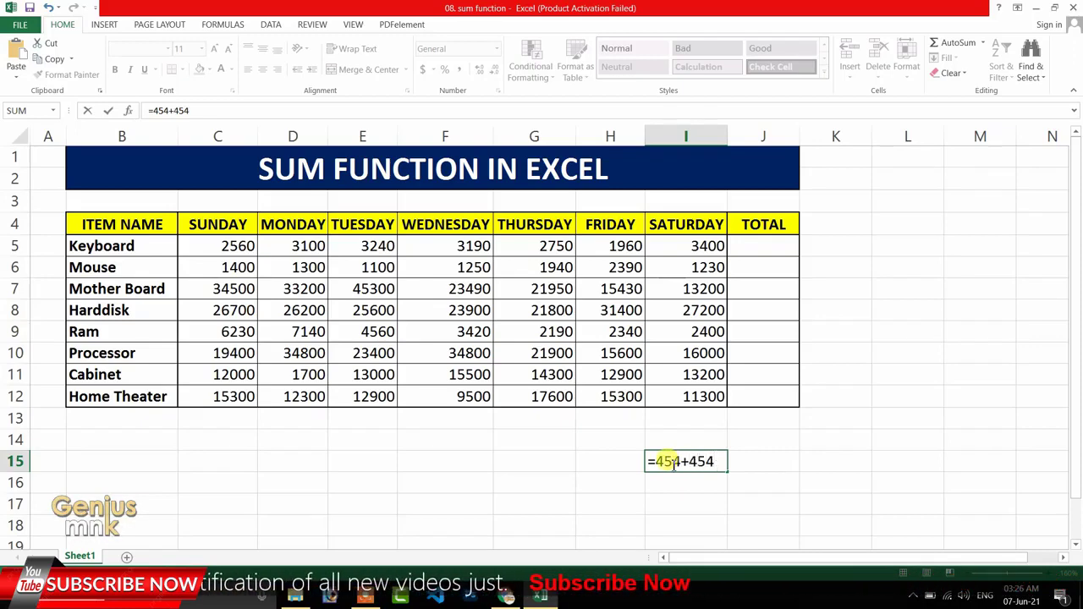
pyautogui.press('Return')
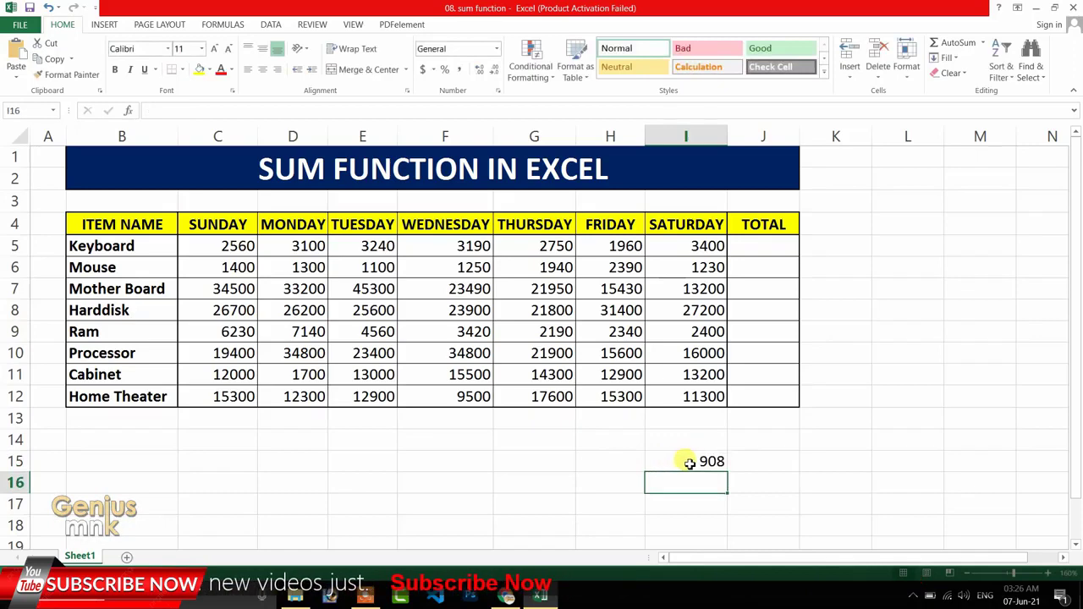
# Step: Extend the formula in I15 to =454+454+567+786 and check it
pyautogui.doubleClick(690, 461)
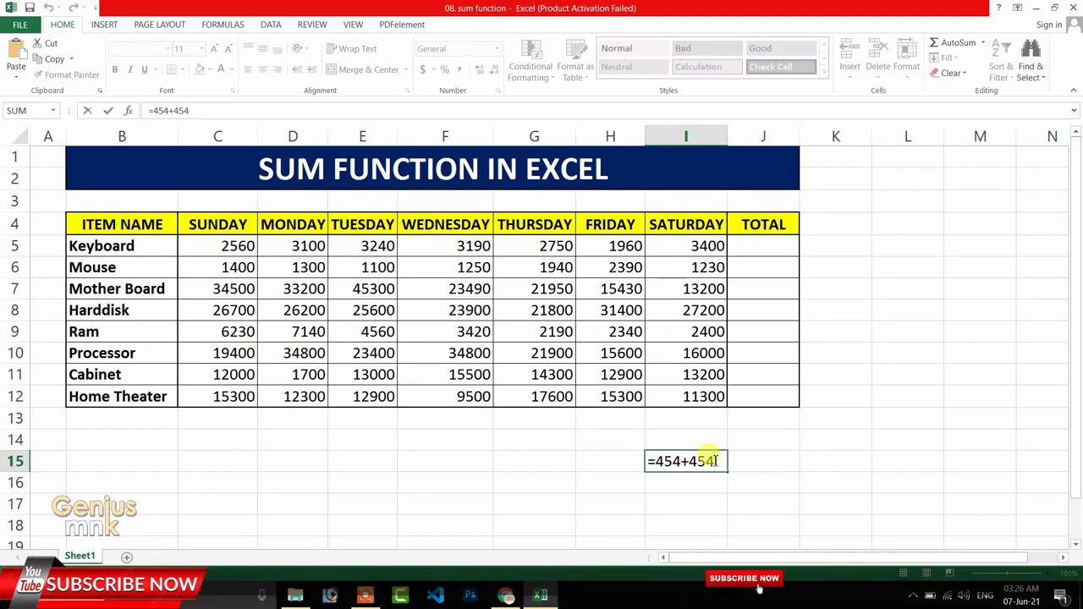
pyautogui.write('+567')
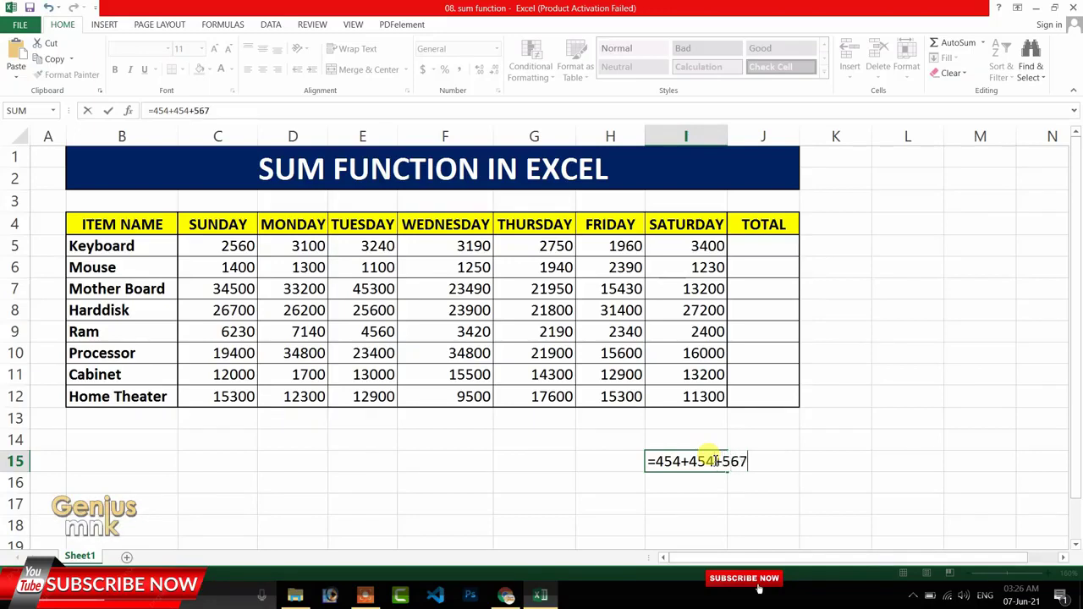
pyautogui.write('+786')
pyautogui.press('Return')
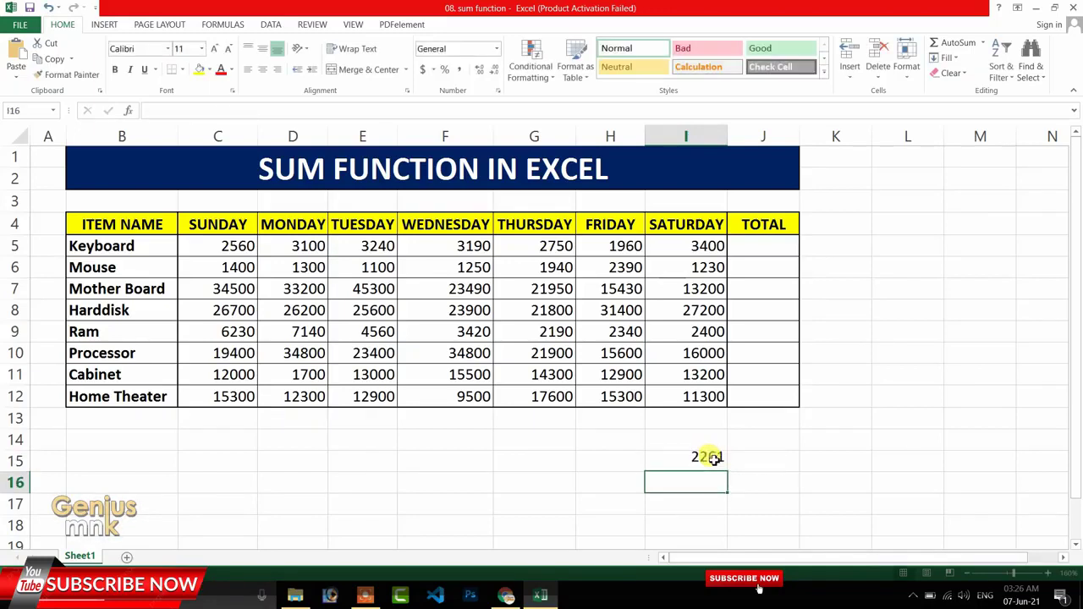
pyautogui.click(707, 459)
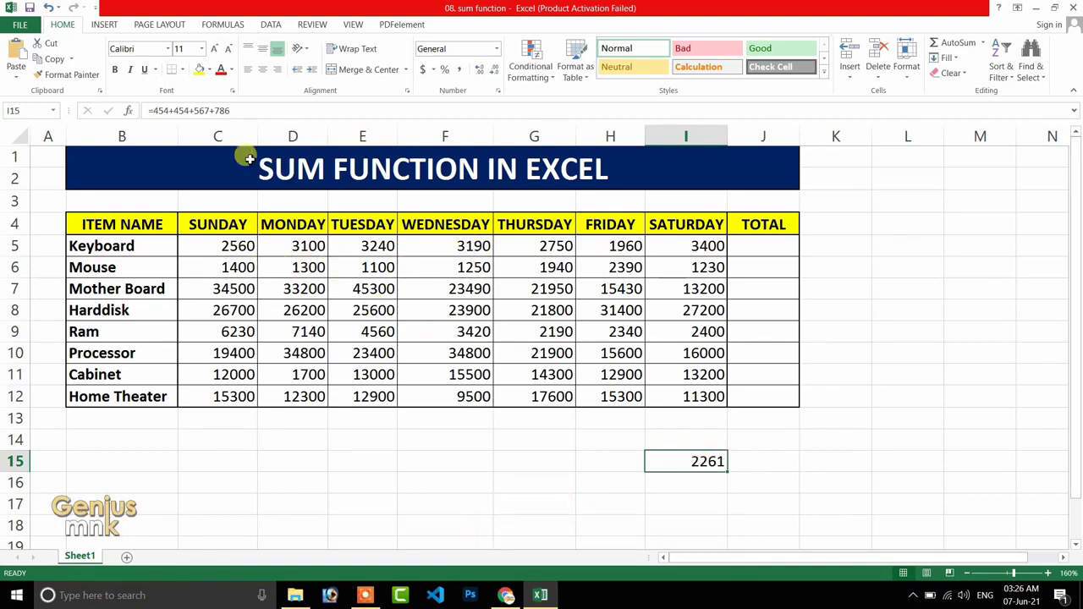
pyautogui.click(114, 244)
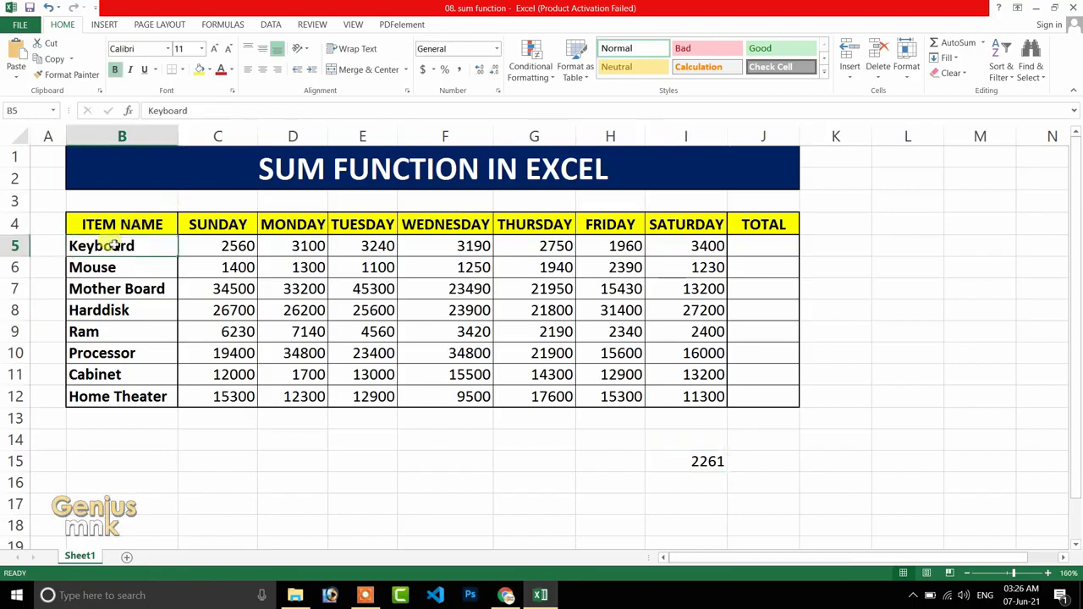
pyautogui.click(239, 247)
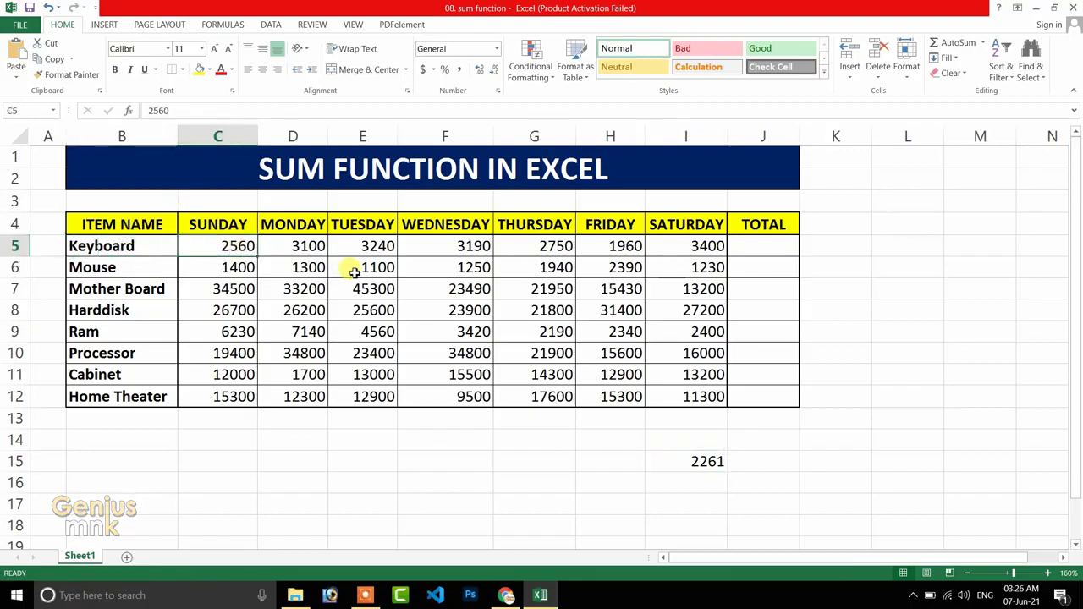
pyautogui.click(708, 247)
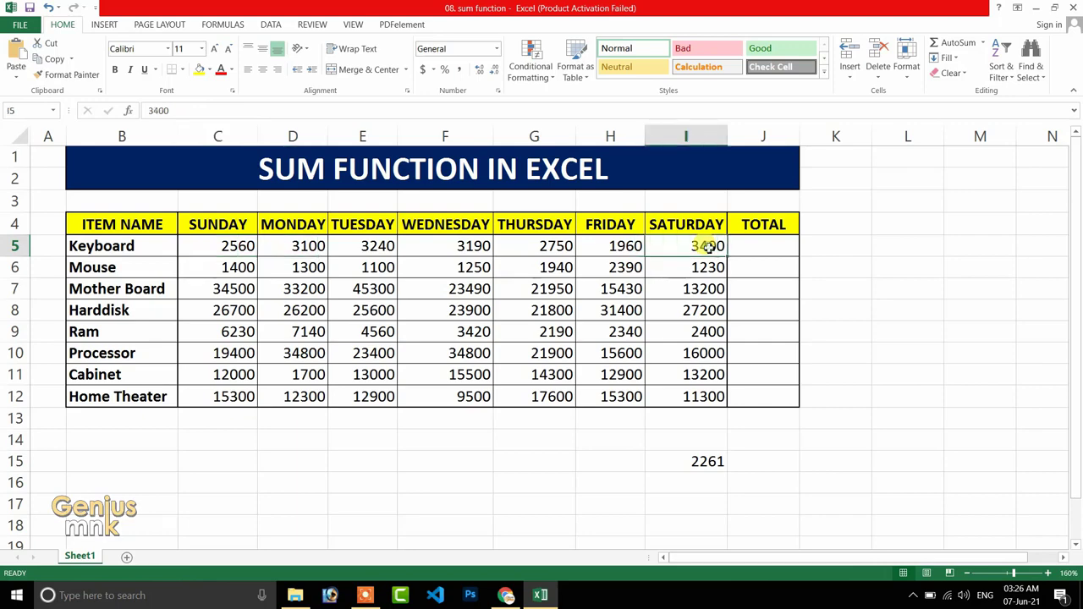
pyautogui.click(224, 251)
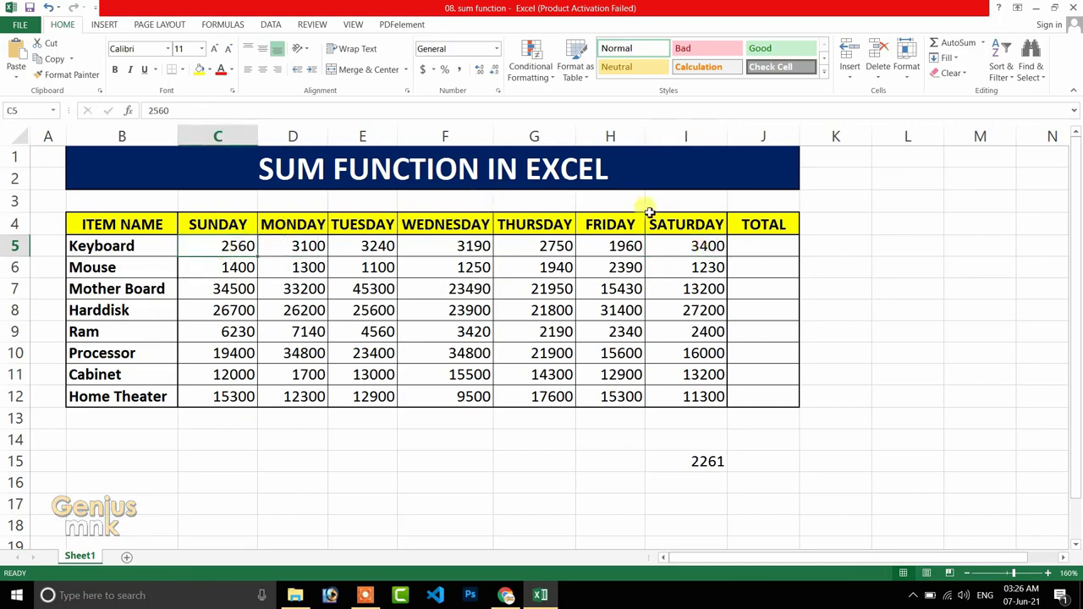
pyautogui.click(716, 245)
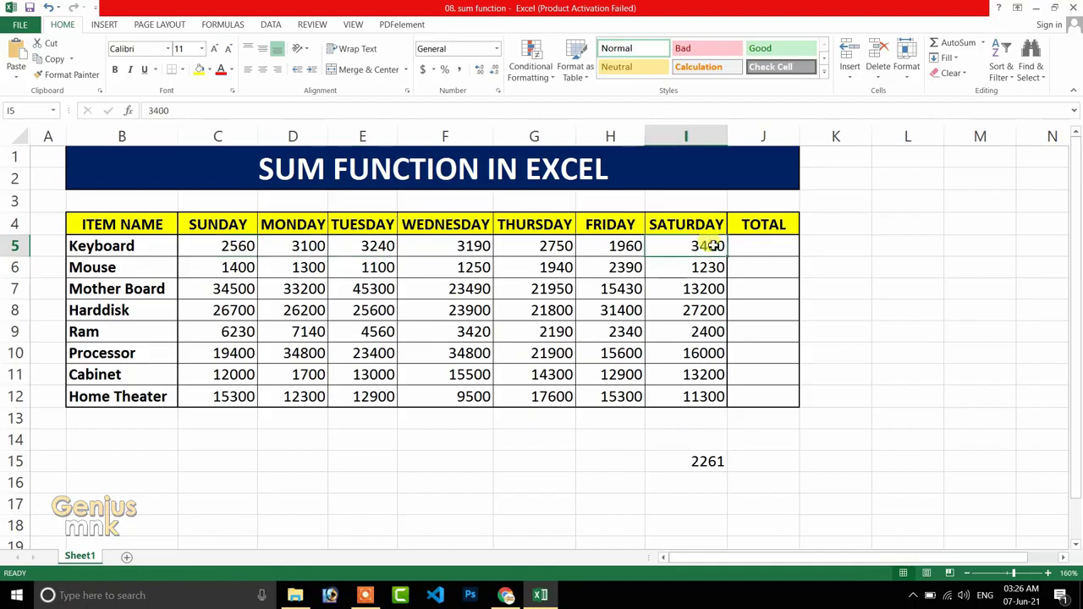
# Step: Add Keyboard's Sunday and Saturday sales in F15 with =C5+I5, and select both source cells to check the sum
pyautogui.click(440, 461)
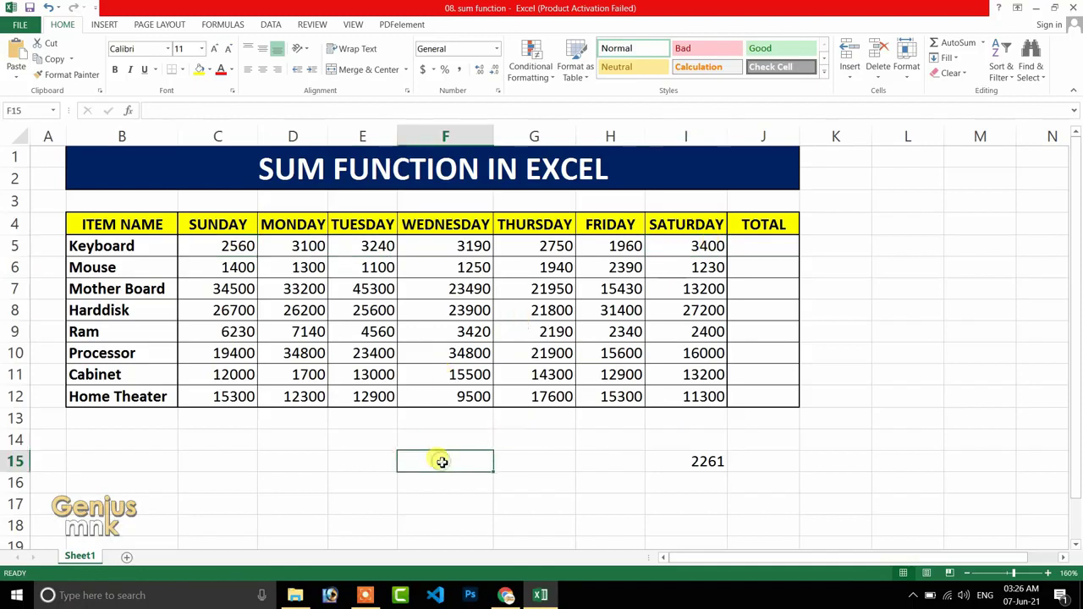
pyautogui.write('=')
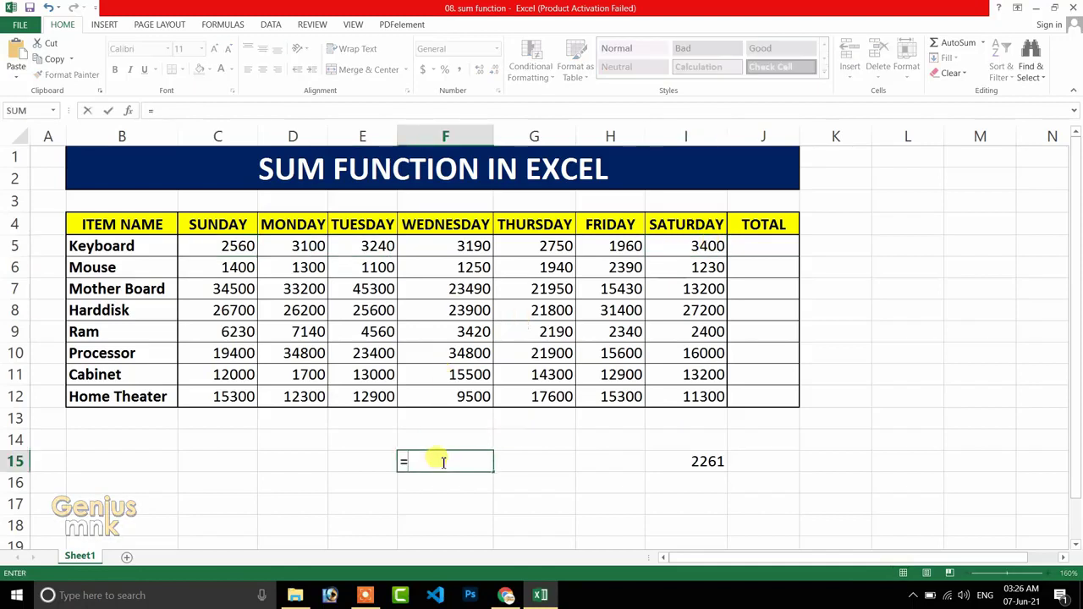
pyautogui.click(238, 245)
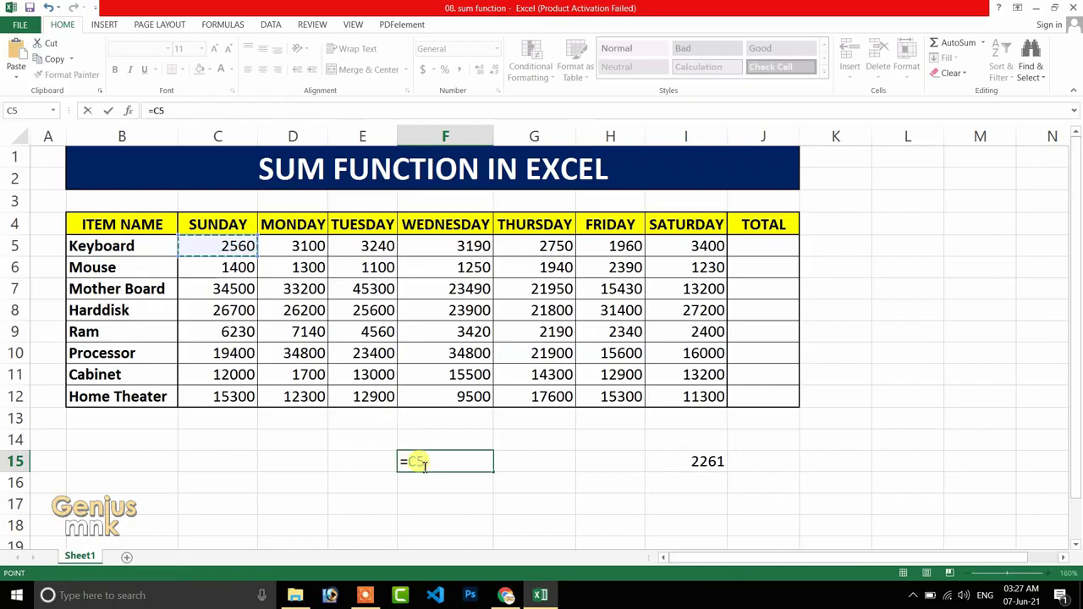
pyautogui.write('+')
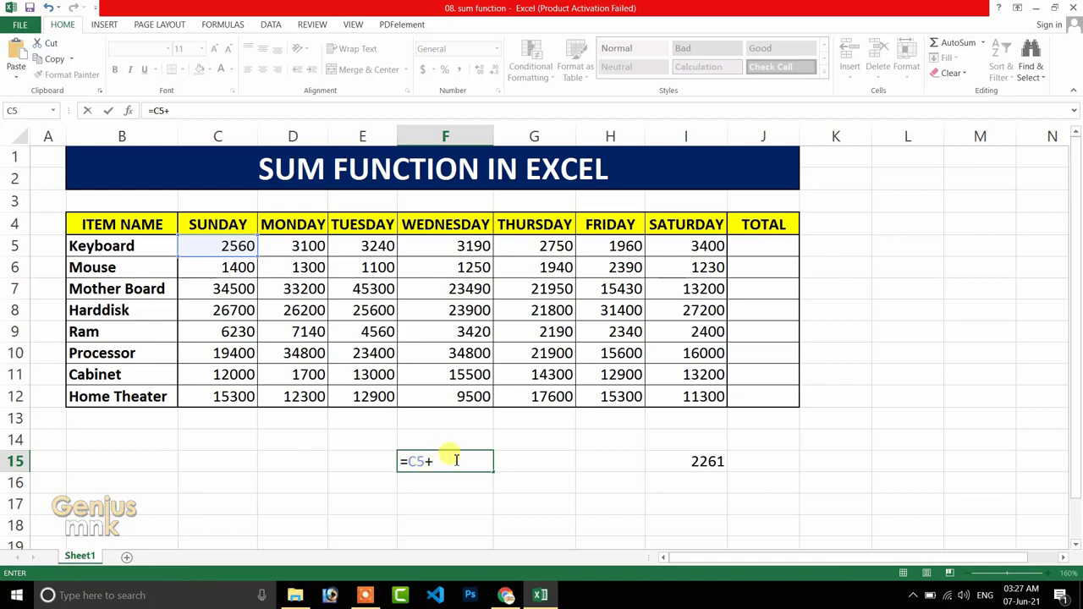
pyautogui.click(695, 245)
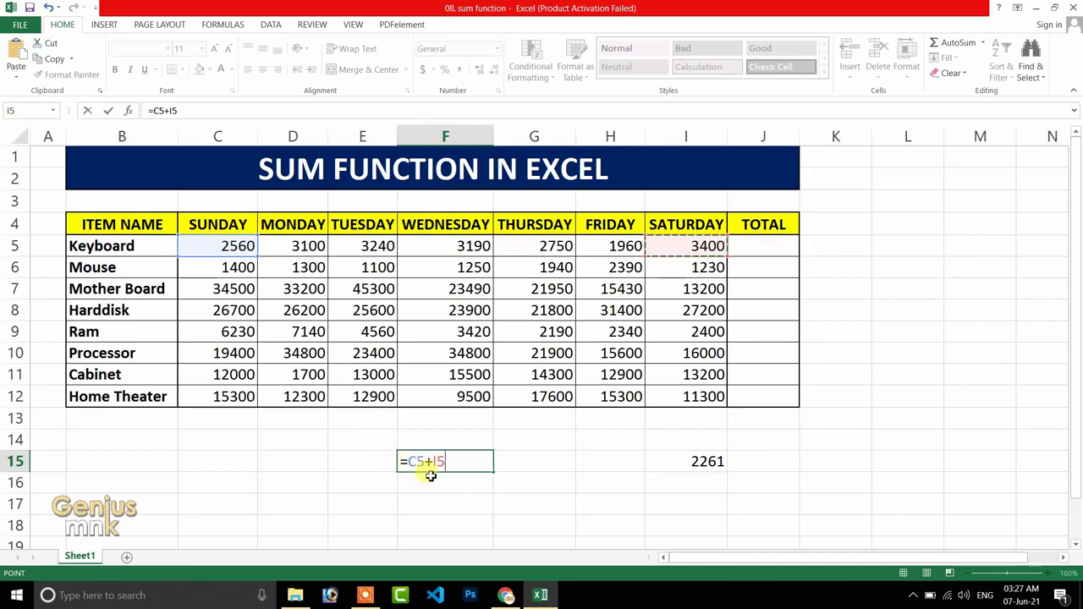
pyautogui.press('Return')
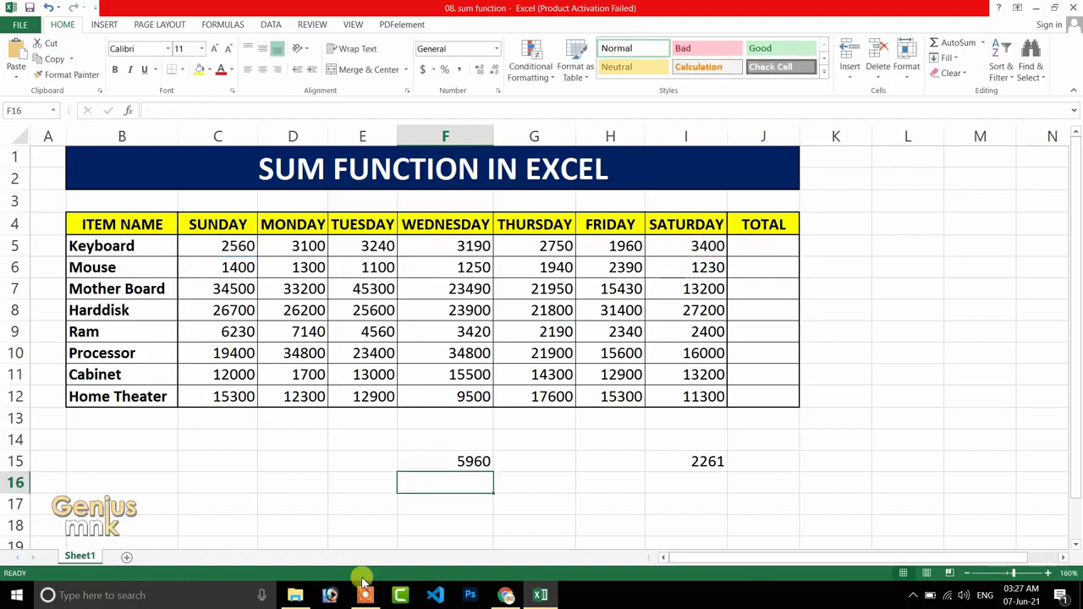
pyautogui.click(230, 246)
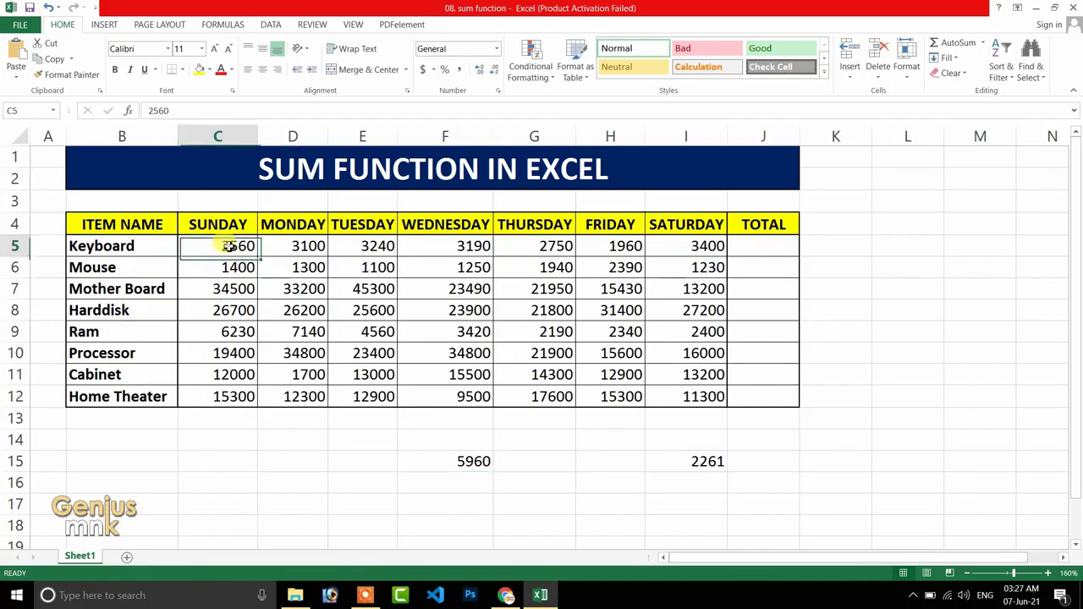
pyautogui.keyDown('ctrl'); pyautogui.click(715, 246); pyautogui.keyUp('ctrl')
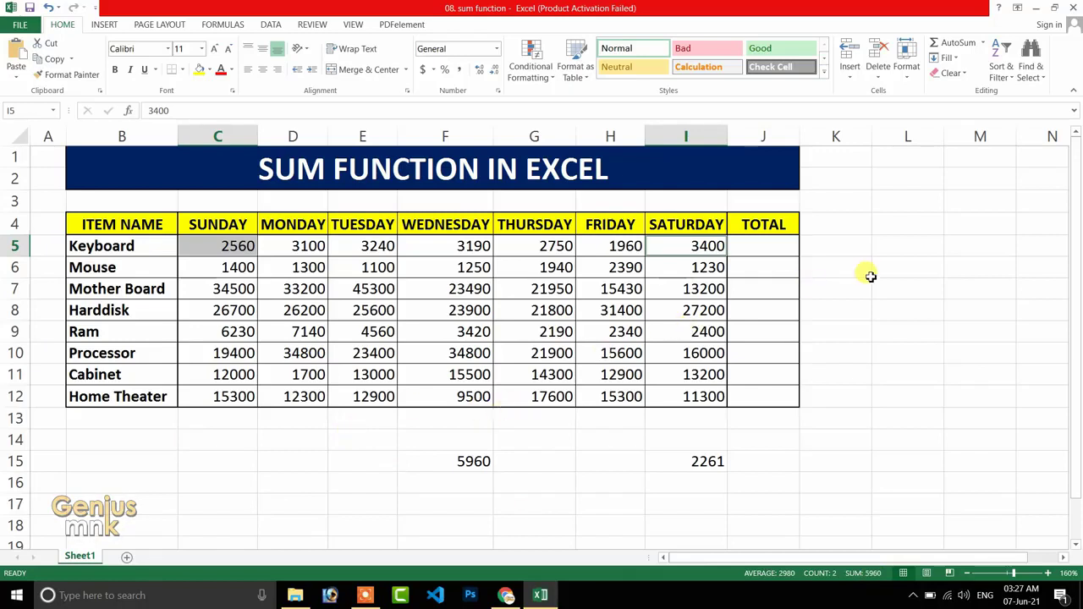
# Step: Add Mouse's Sunday and Wednesday sales in cell L8 with the formula =C6+F6
pyautogui.click(886, 315)
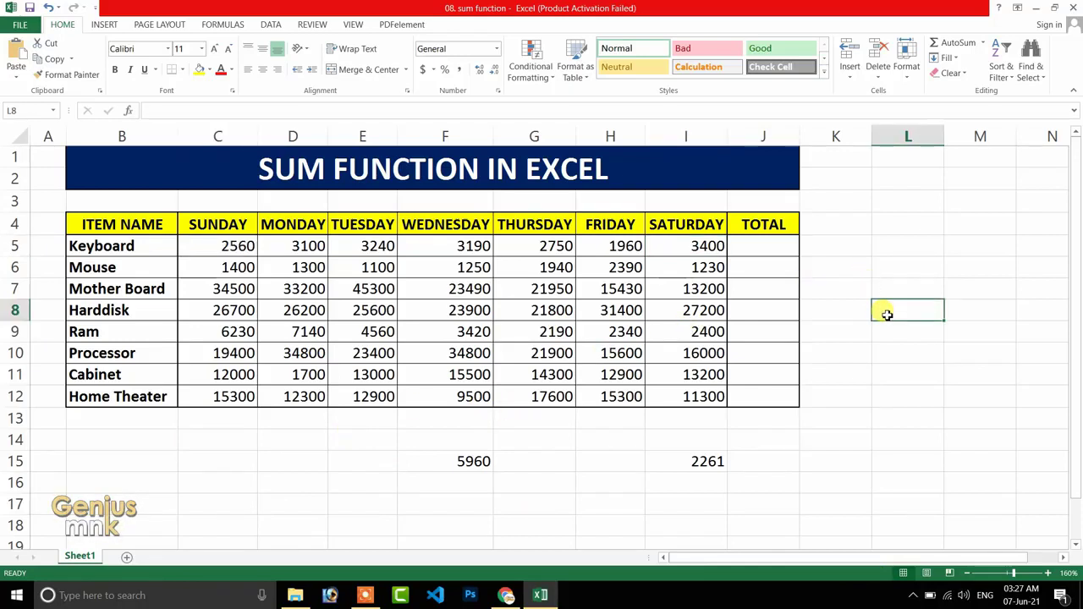
pyautogui.write('=')
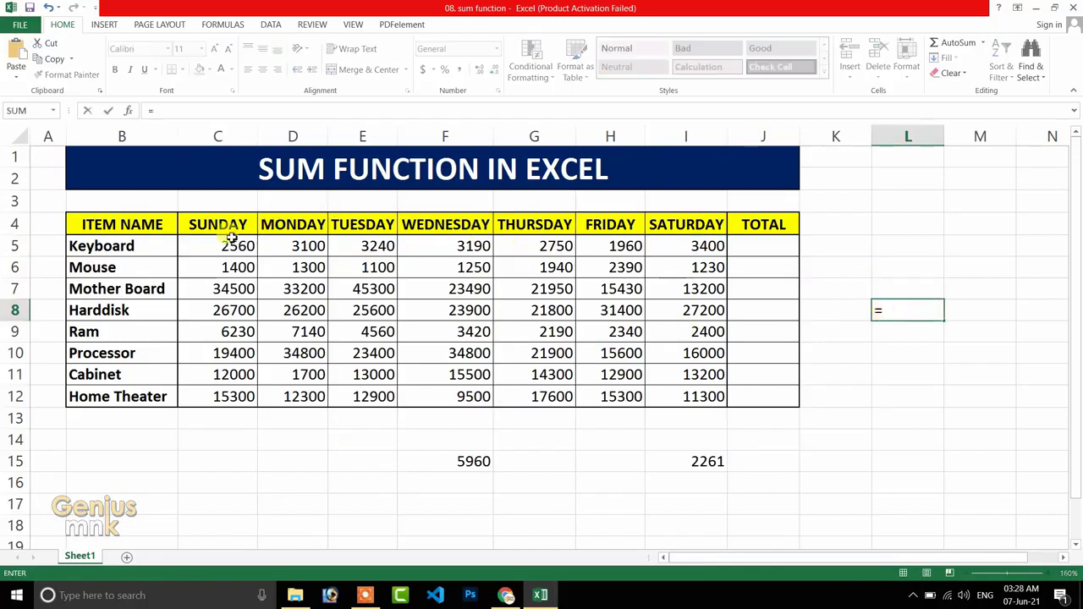
pyautogui.click(229, 267)
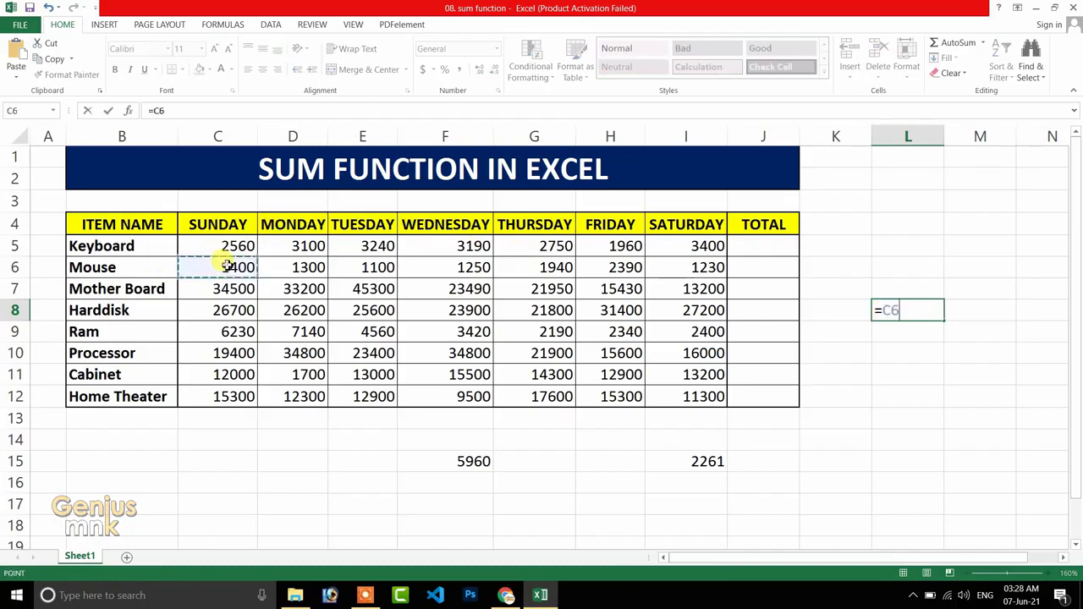
pyautogui.write('+')
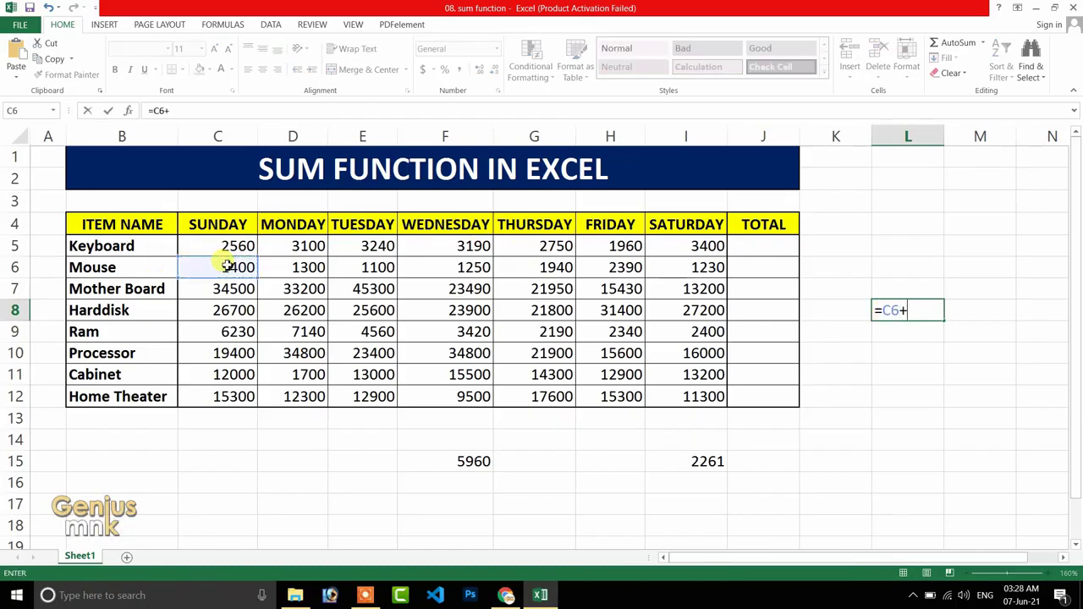
pyautogui.click(457, 271)
pyautogui.press('Return')
pyautogui.write('=')
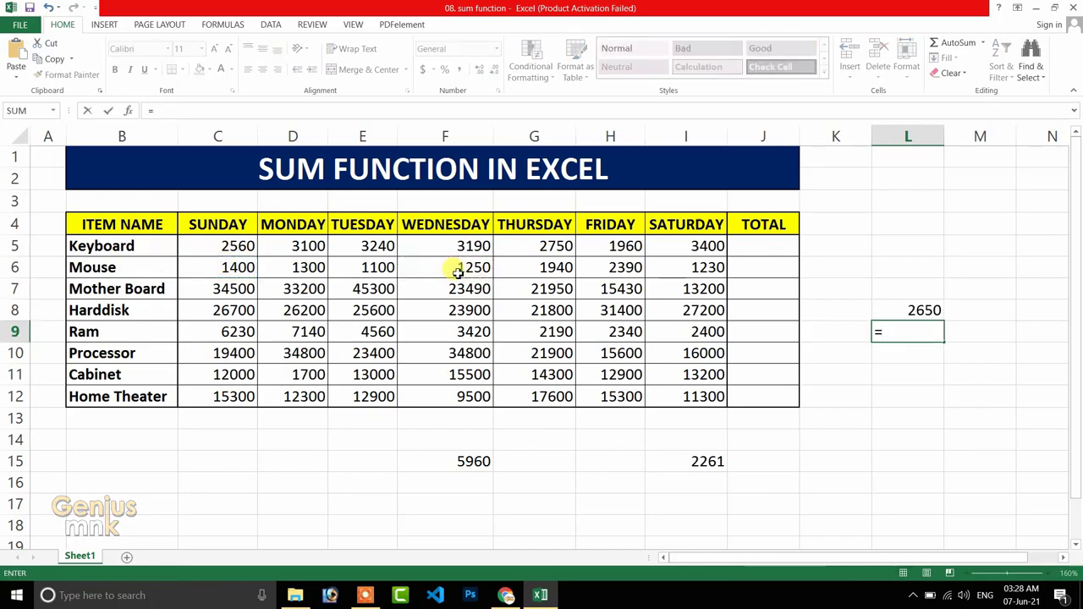
pyautogui.press('Escape')
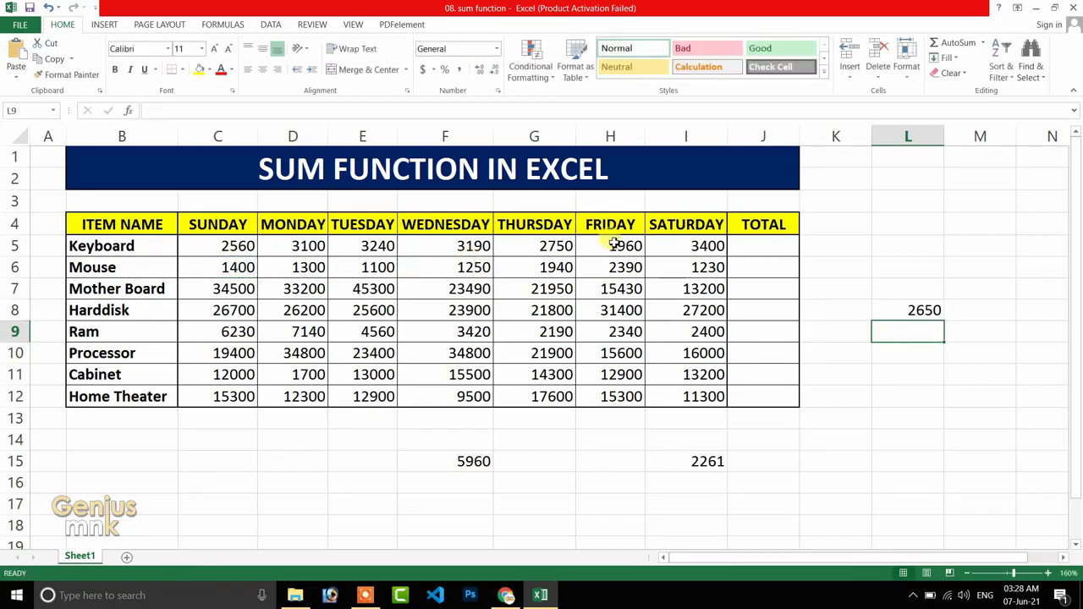
# Step: Add Mouse's Saturday sales to the L8 formula, making it =C6+F6+I6, and reopen the formula for review
pyautogui.doubleClick(883, 310)
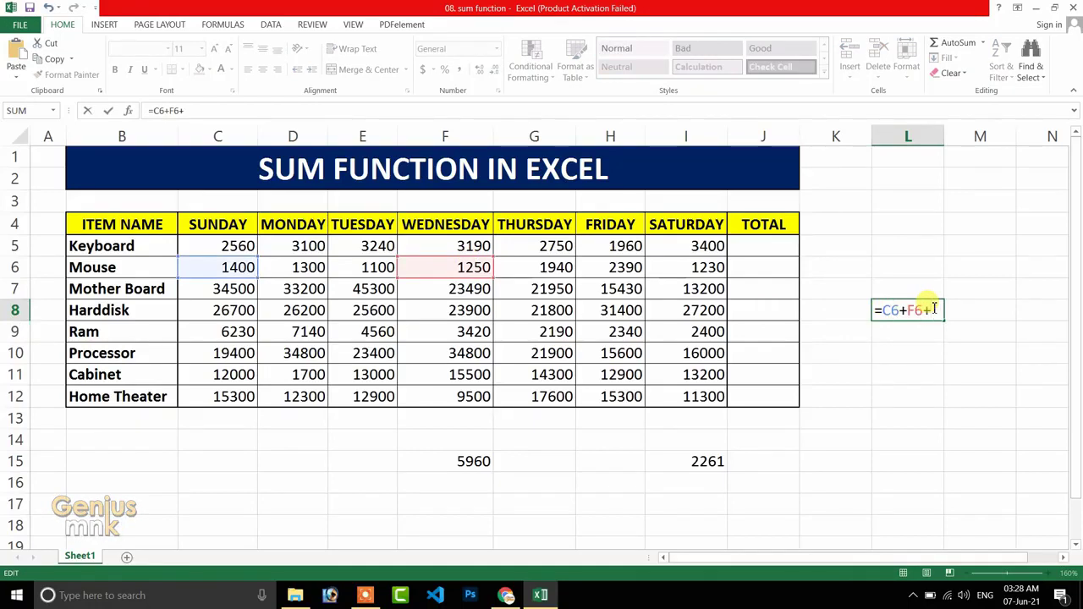
pyautogui.write('+')
pyautogui.click(705, 267)
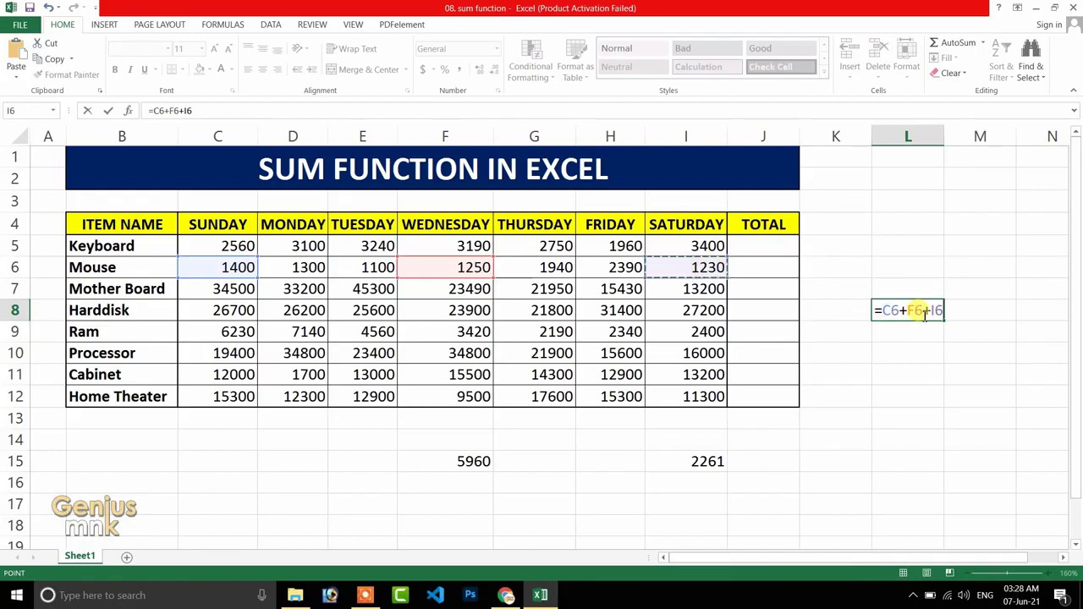
pyautogui.press('Return')
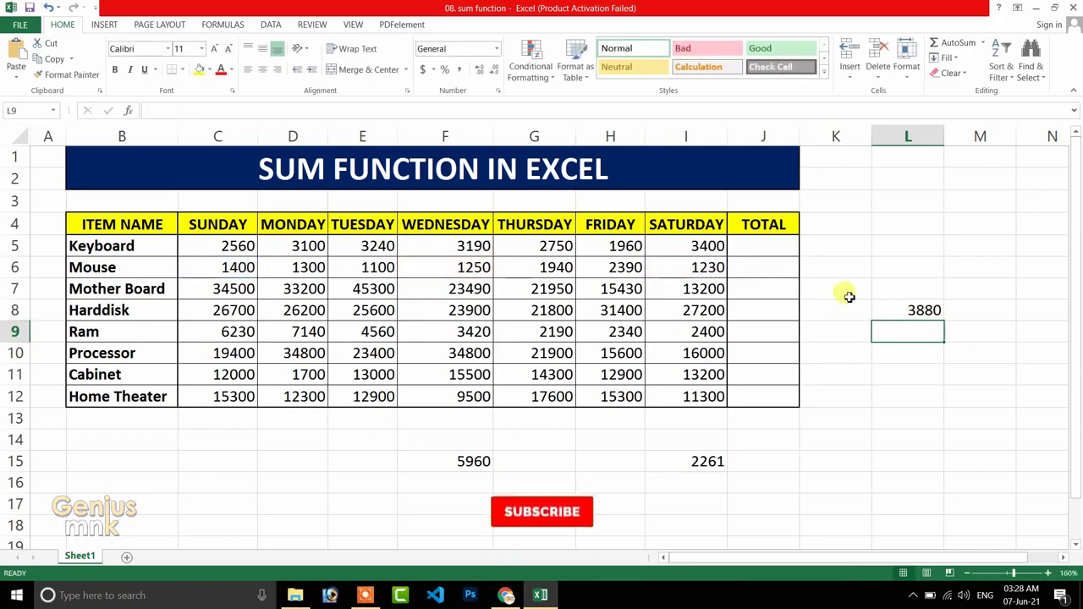
pyautogui.click(915, 310)
pyautogui.doubleClick(916, 311)
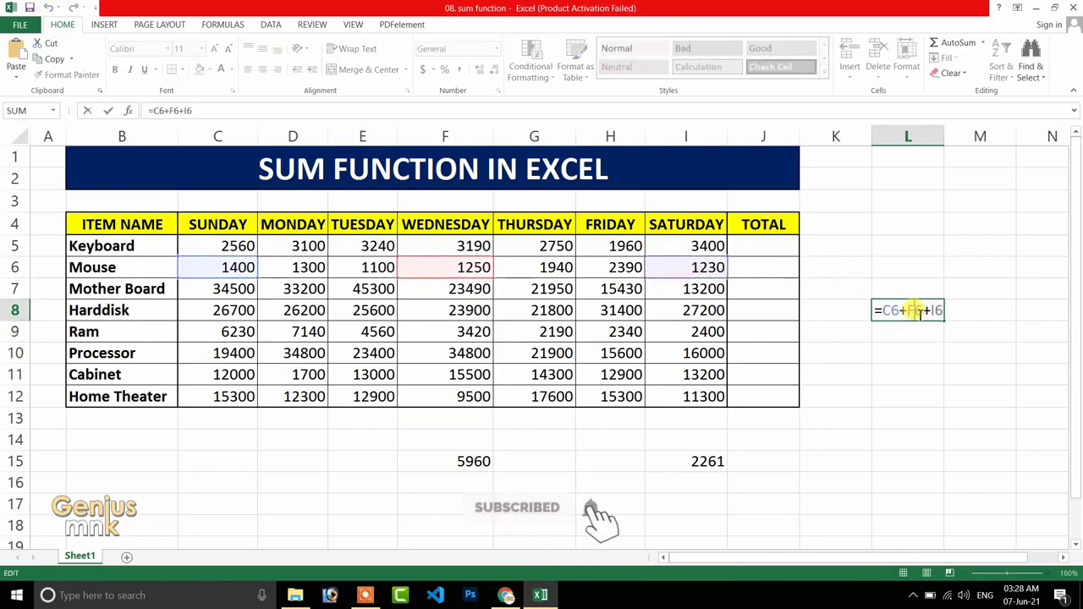
# Step: Examine Keyboard's daily sales across C5:I5 and compare them with the plus-sign formula in L8
pyautogui.press('Escape')
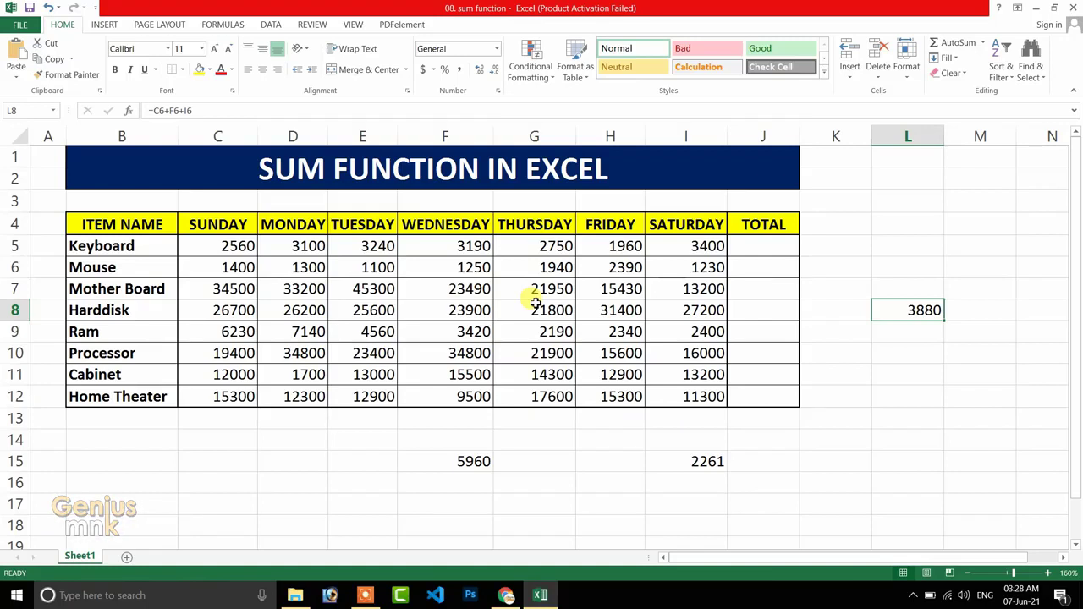
pyautogui.click(205, 245)
pyautogui.click(282, 244)
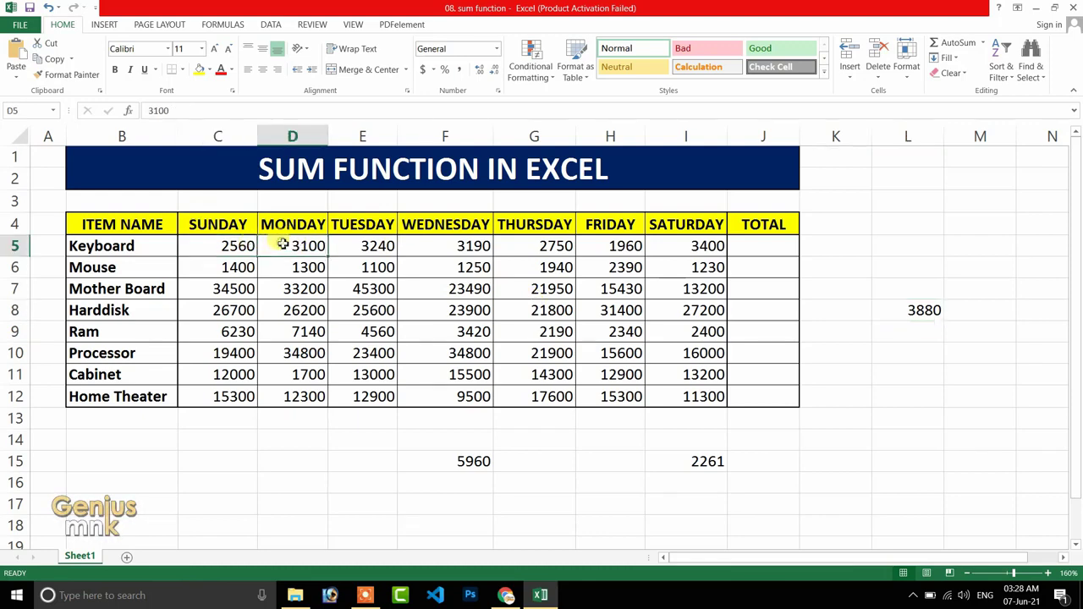
pyautogui.click(386, 243)
pyautogui.click(234, 247)
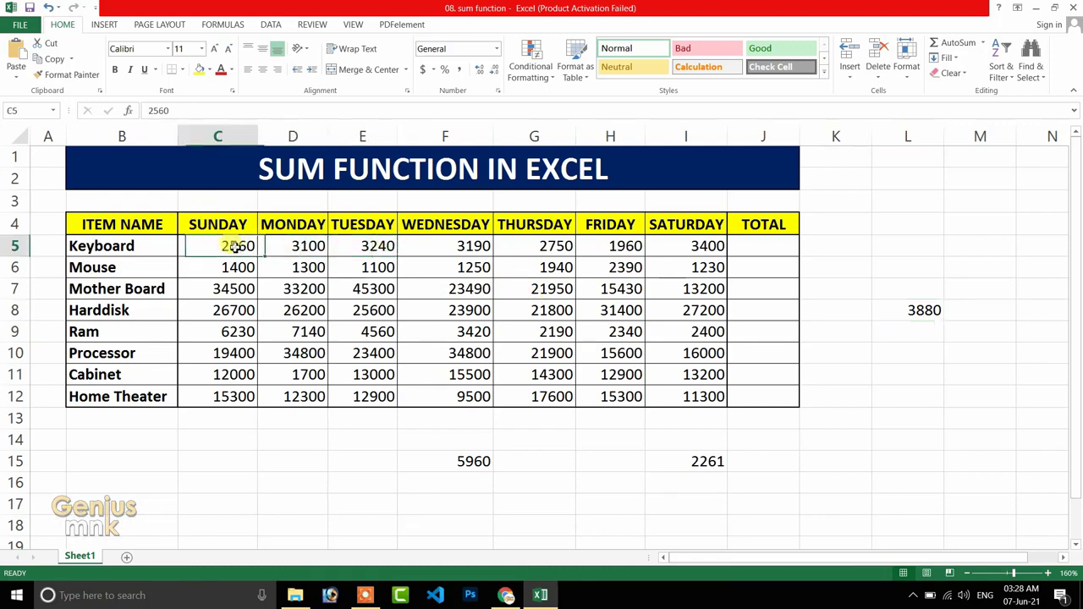
pyautogui.moveTo(234, 246); pyautogui.dragTo(685, 244)
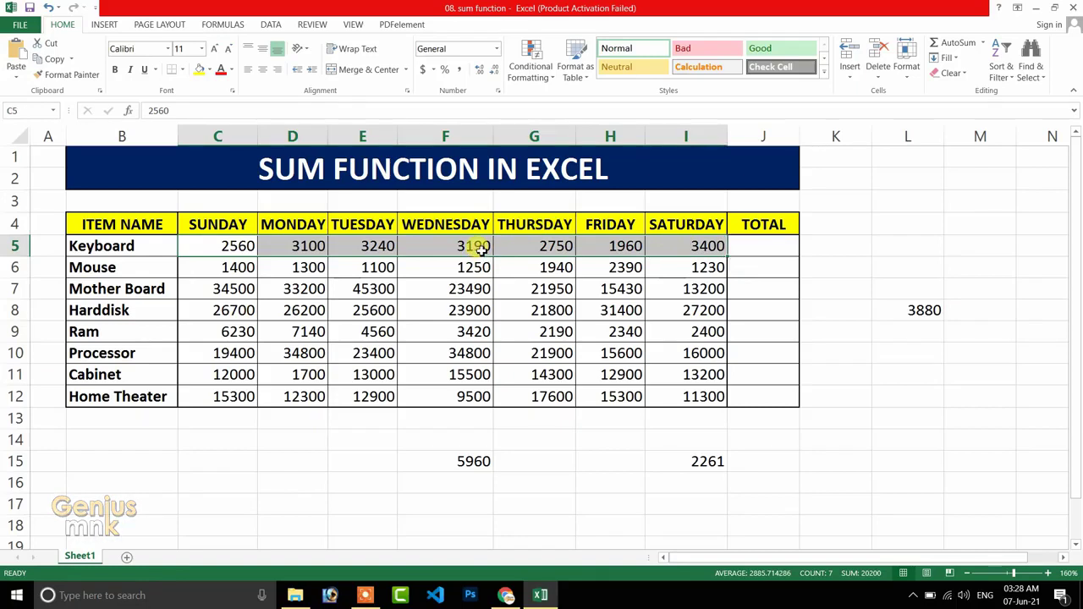
pyautogui.doubleClick(909, 308)
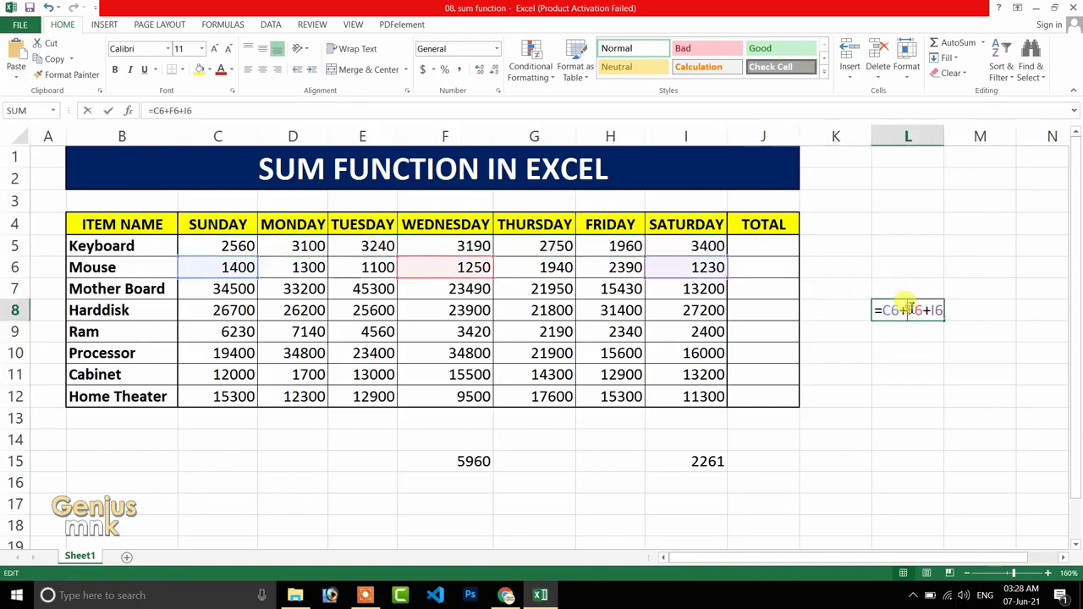
pyautogui.press('Escape')
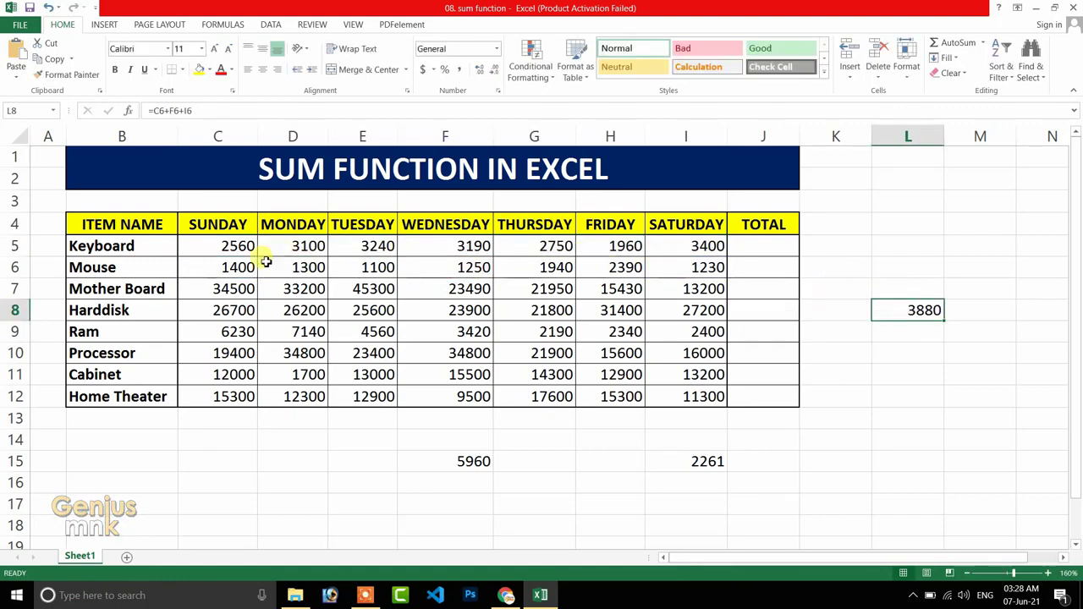
pyautogui.moveTo(198, 249); pyautogui.dragTo(698, 246)
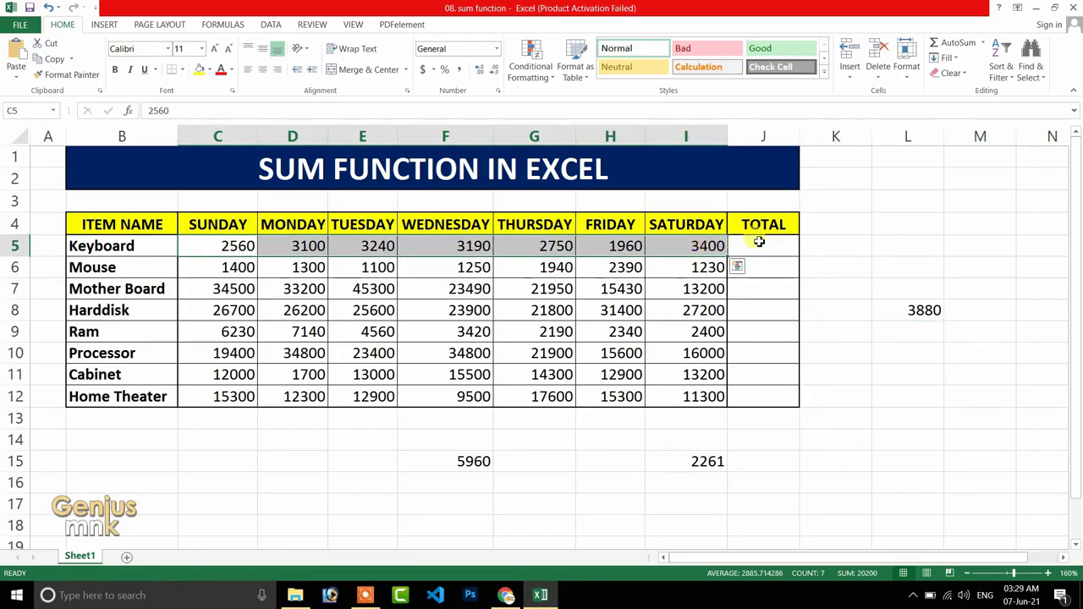
# Step: Total Keyboard's weekly sales in J5 with =SUM(C5:I5), writing out the first and last cell addresses
pyautogui.click(759, 242)
pyautogui.write('=')
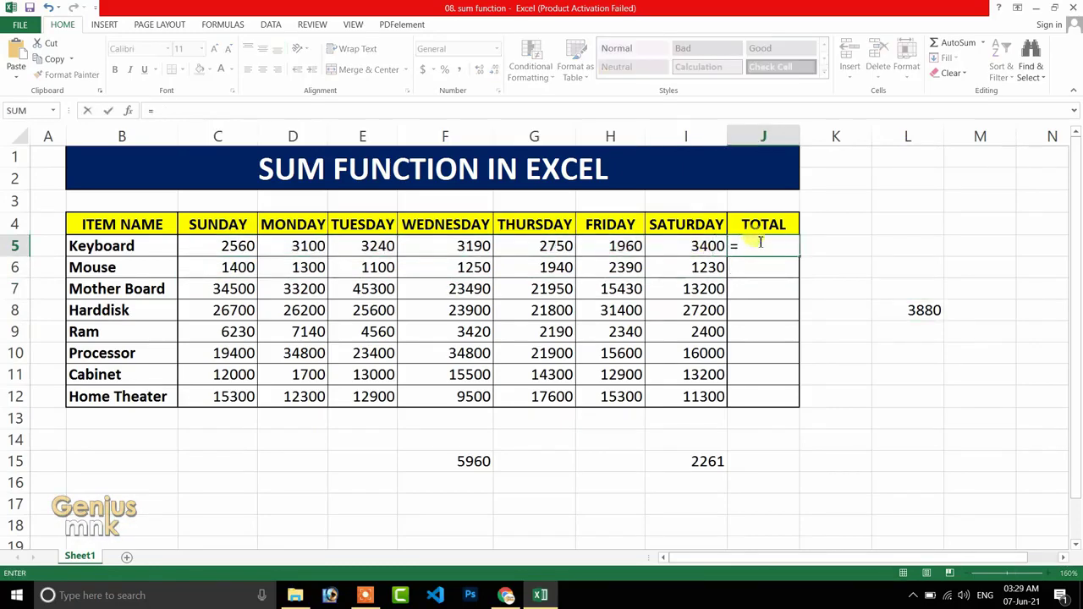
pyautogui.write('sum')
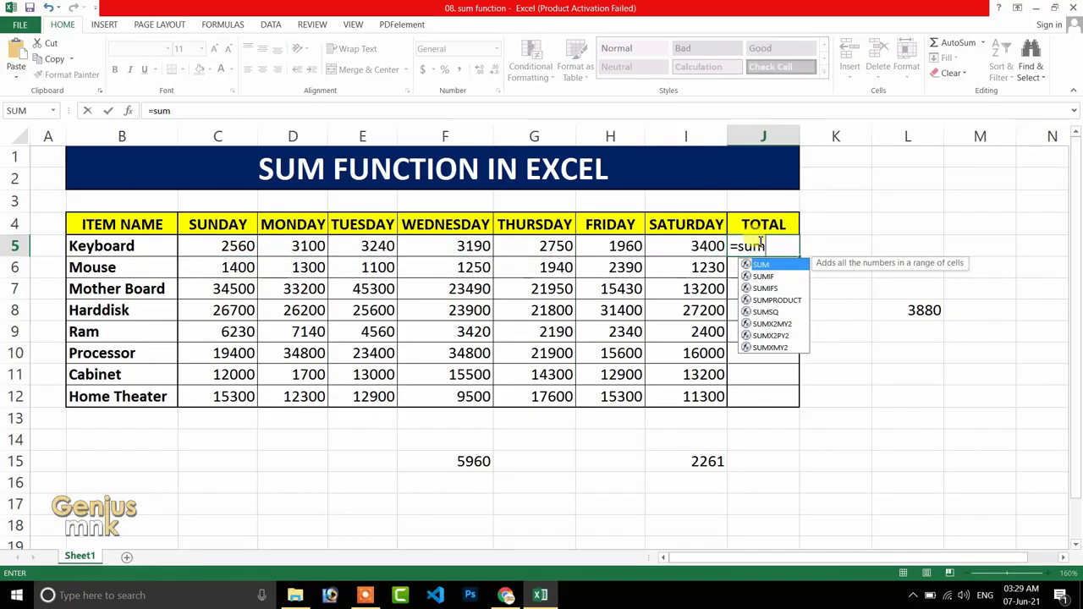
pyautogui.press('Tab')
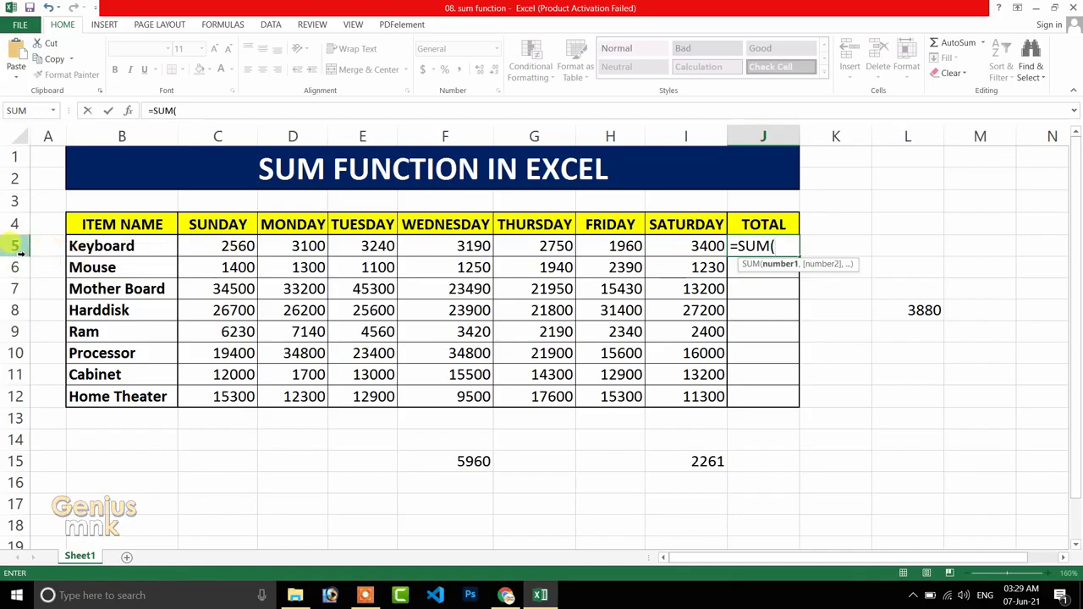
pyautogui.write('c5:')
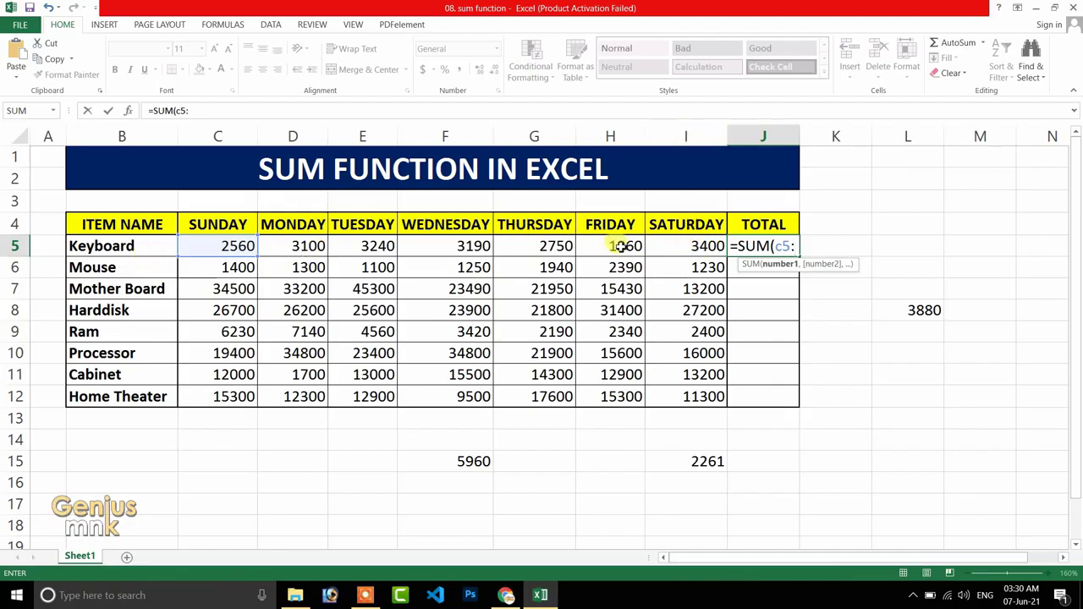
pyautogui.write('i')
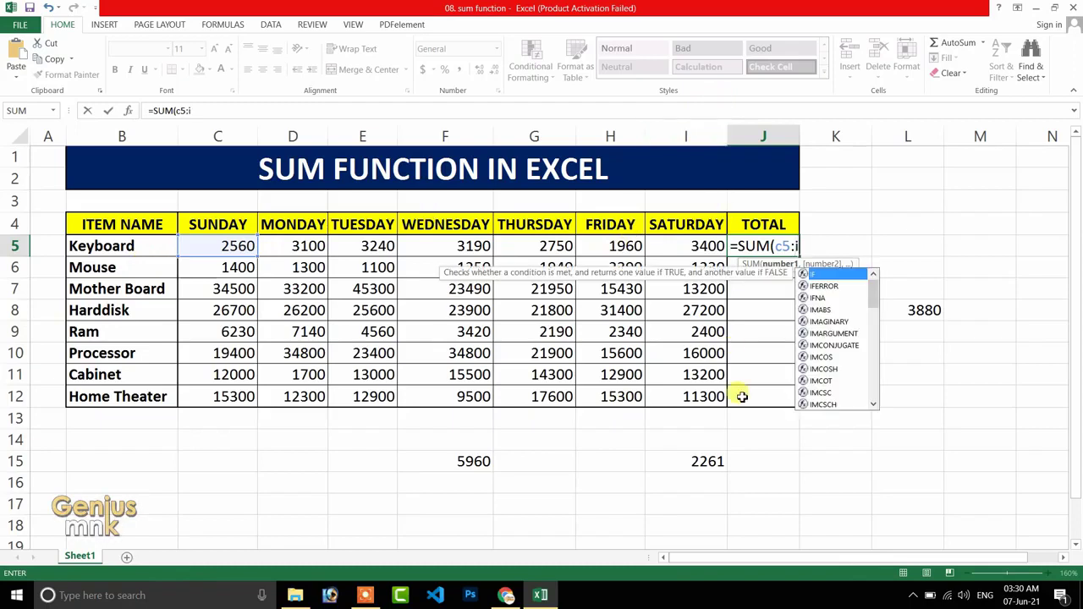
pyautogui.write('5')
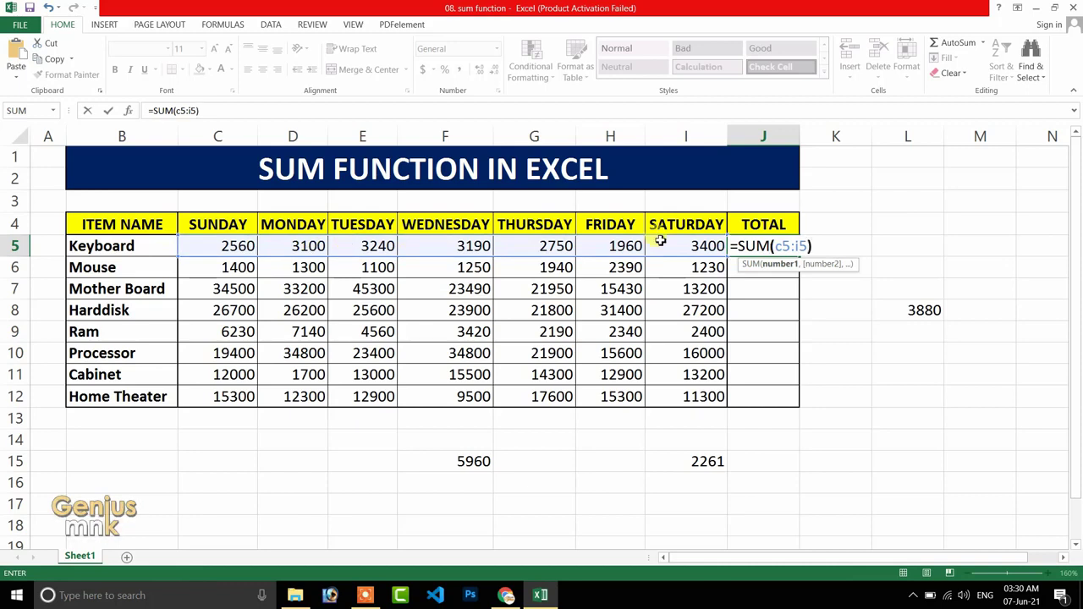
pyautogui.write(')')
pyautogui.press('Return')
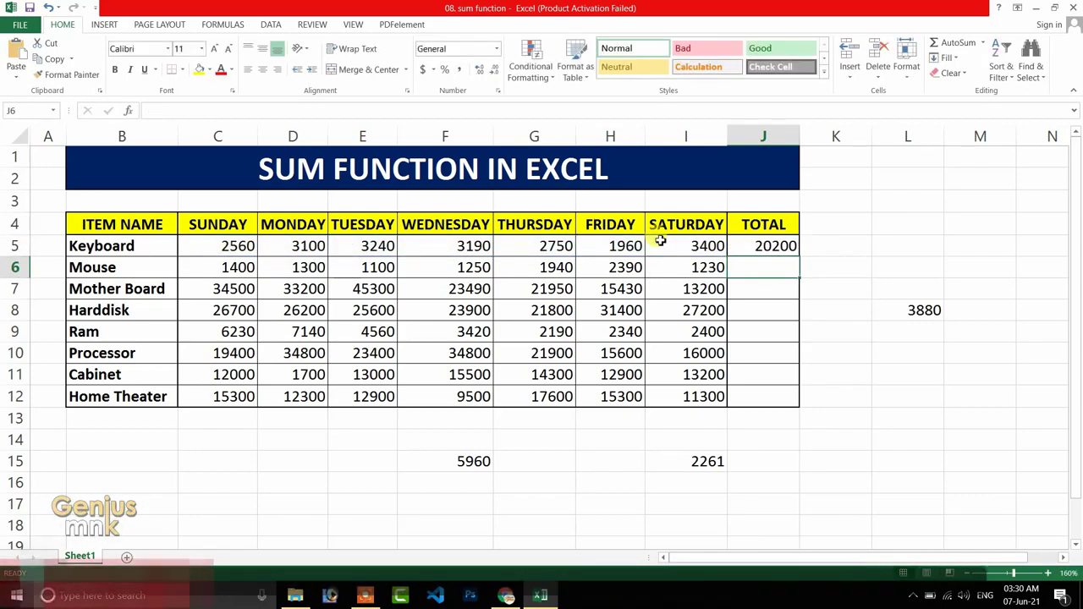
# Step: Review Keyboard's total formula in J5 without changing it, and select C5:I5 to check the sum
pyautogui.doubleClick(780, 246)
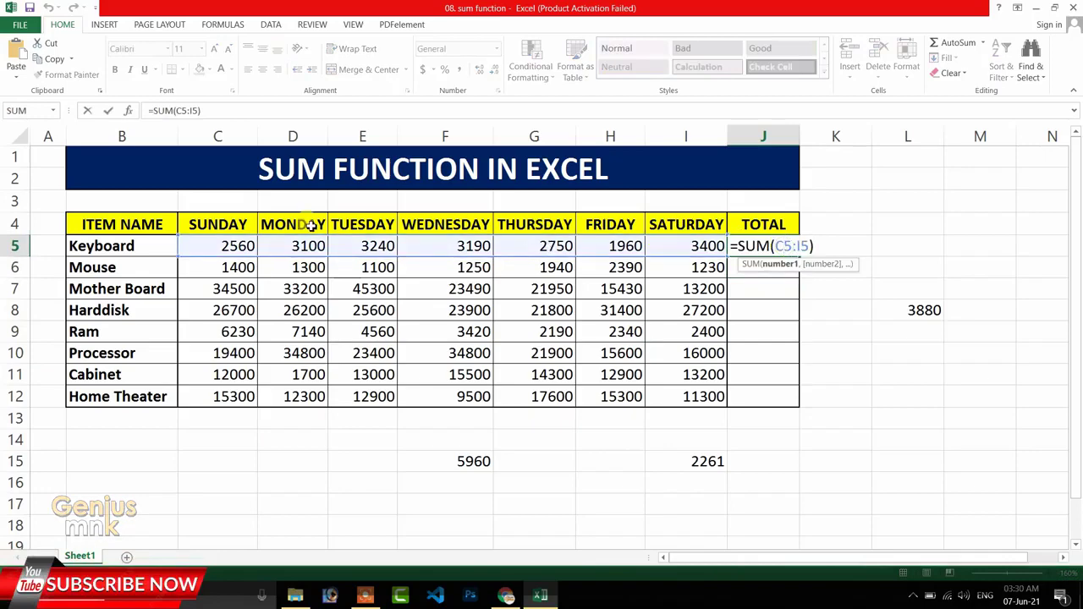
pyautogui.write('`')
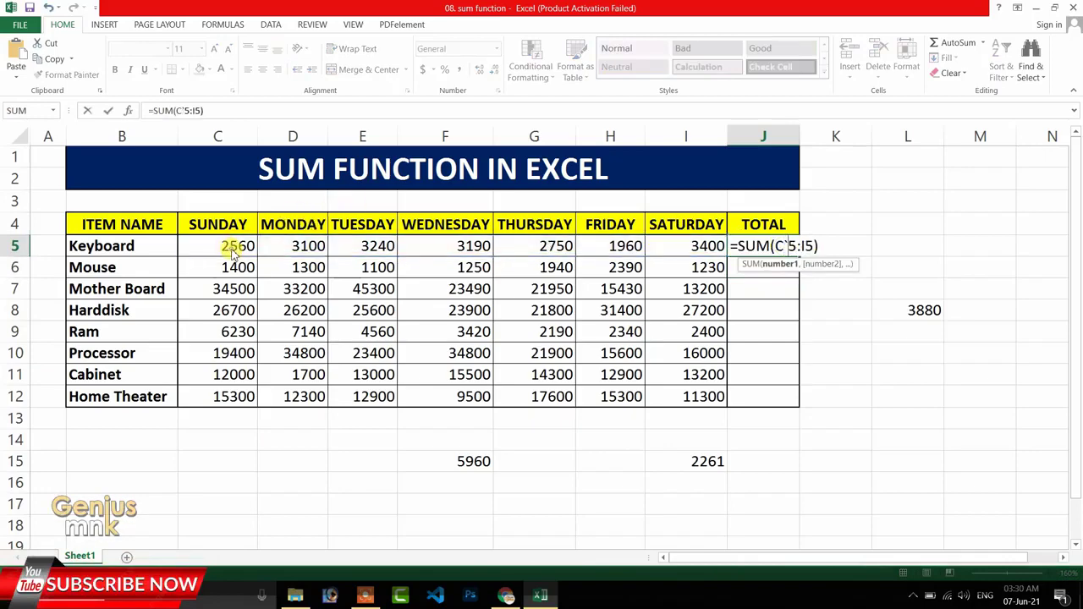
pyautogui.press('Return')
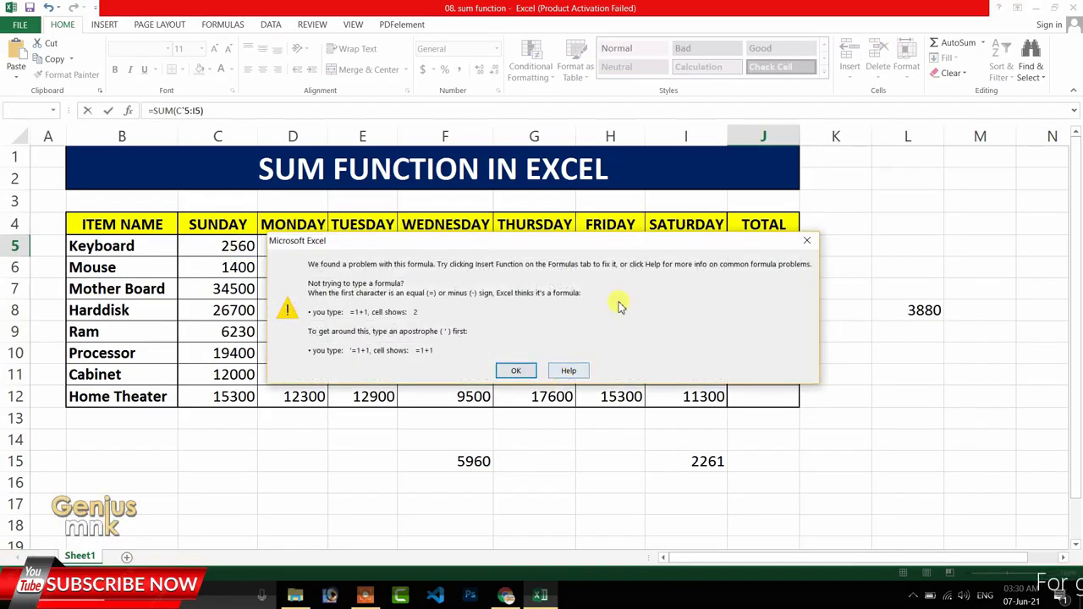
pyautogui.press('Return')
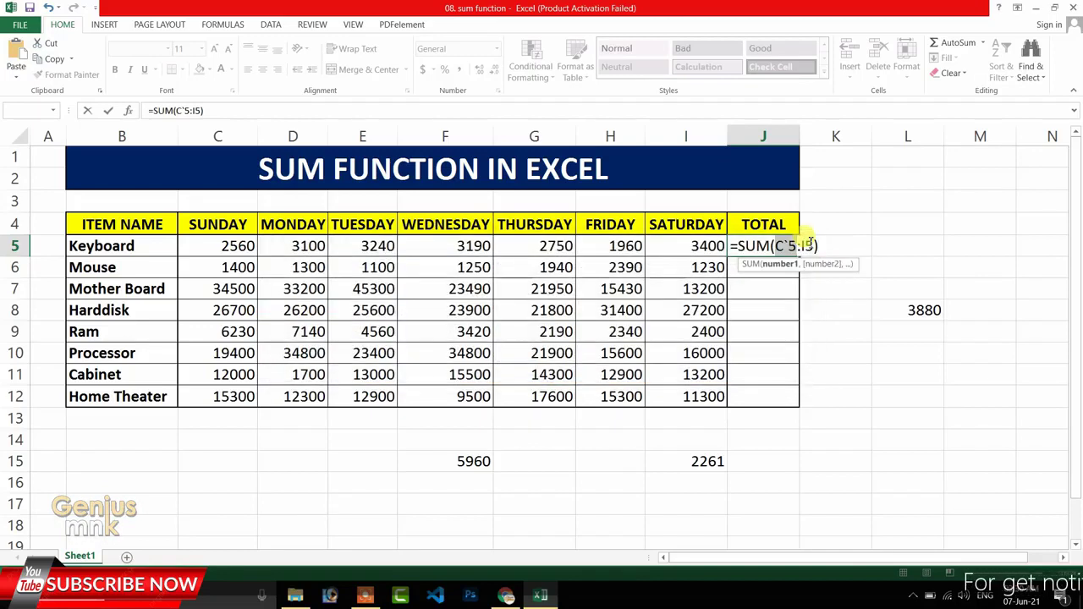
pyautogui.press('Escape')
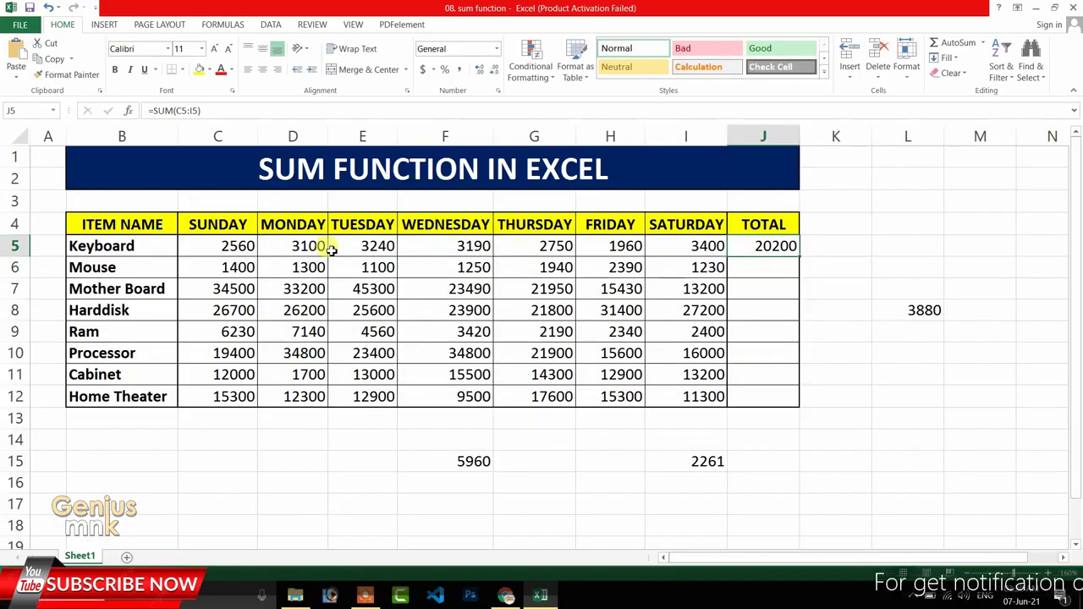
pyautogui.moveTo(234, 245); pyautogui.dragTo(676, 251)
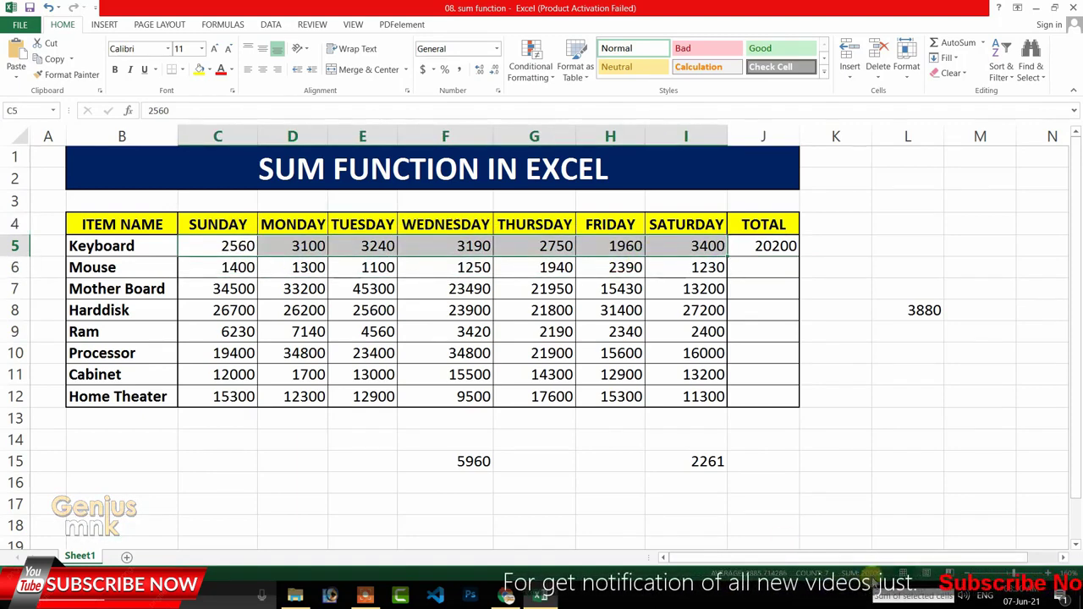
# Step: Re-enter Keyboard's total in J5 as a SUM formula, picking the range C5:I5 directly from the sheet
pyautogui.click(778, 247)
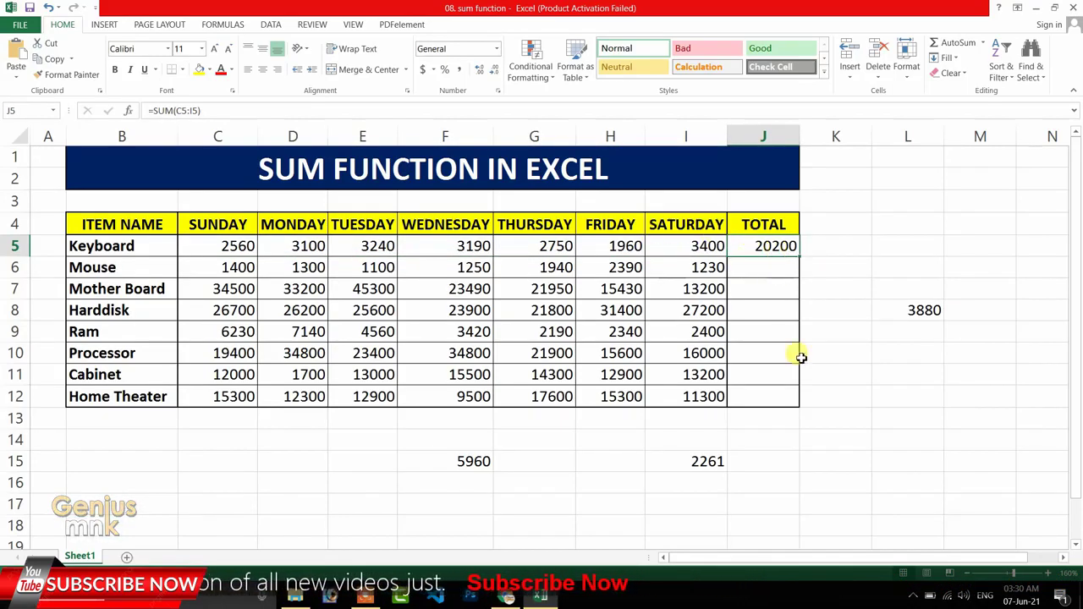
pyautogui.write('=sum')
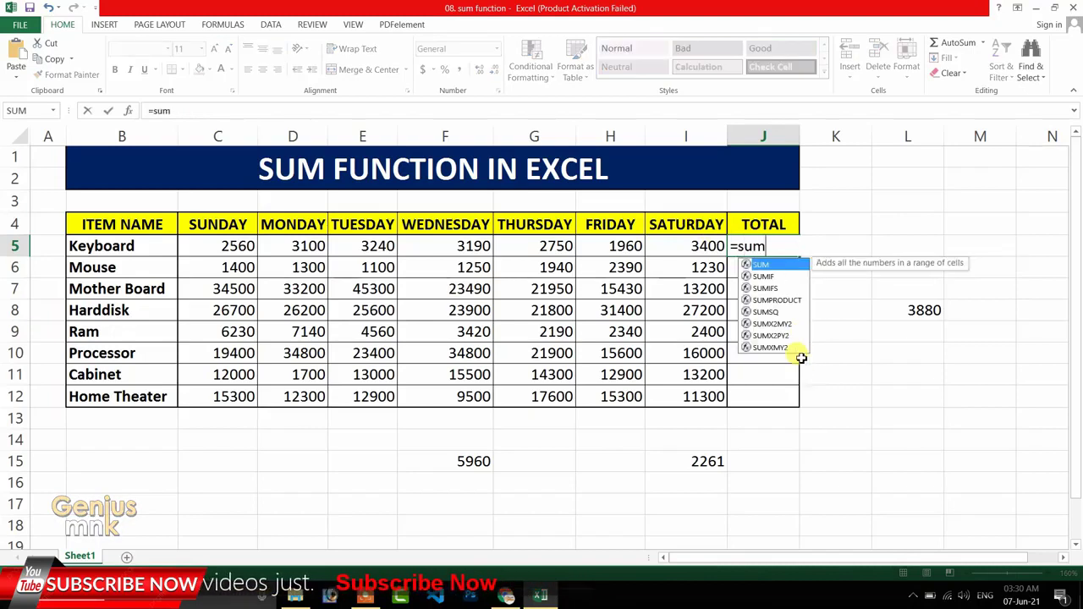
pyautogui.write('(')
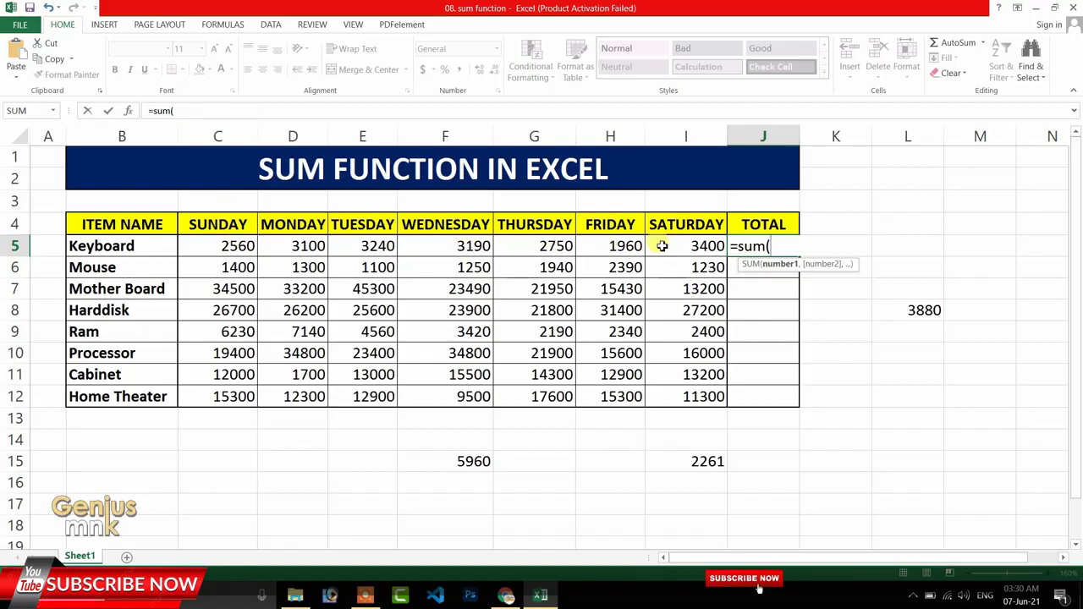
pyautogui.click(209, 245)
pyautogui.moveTo(209, 246); pyautogui.dragTo(690, 242)
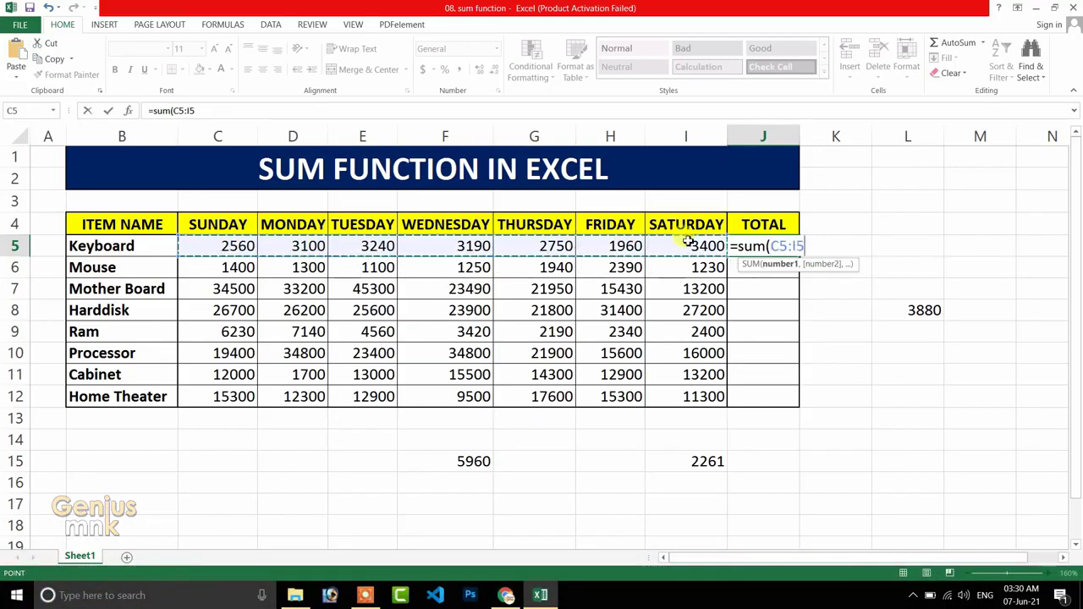
pyautogui.write(')')
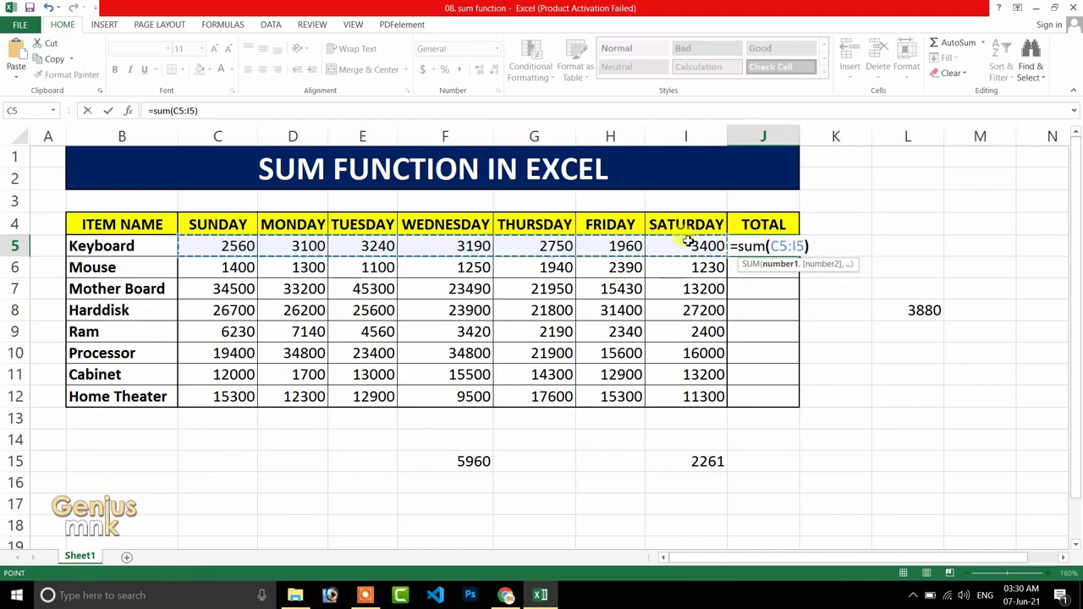
pyautogui.press('Return')
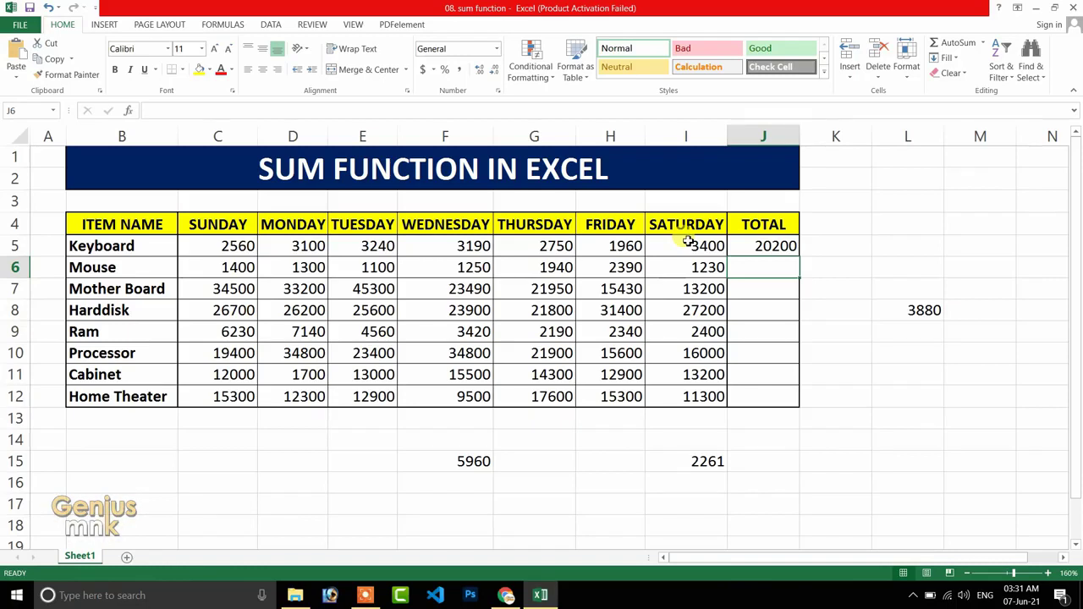
# Step: Sum the Sunday to Wednesday sales from Keyboard through Processor in K14 with =SUM(C5:F10)
pyautogui.press('alt')
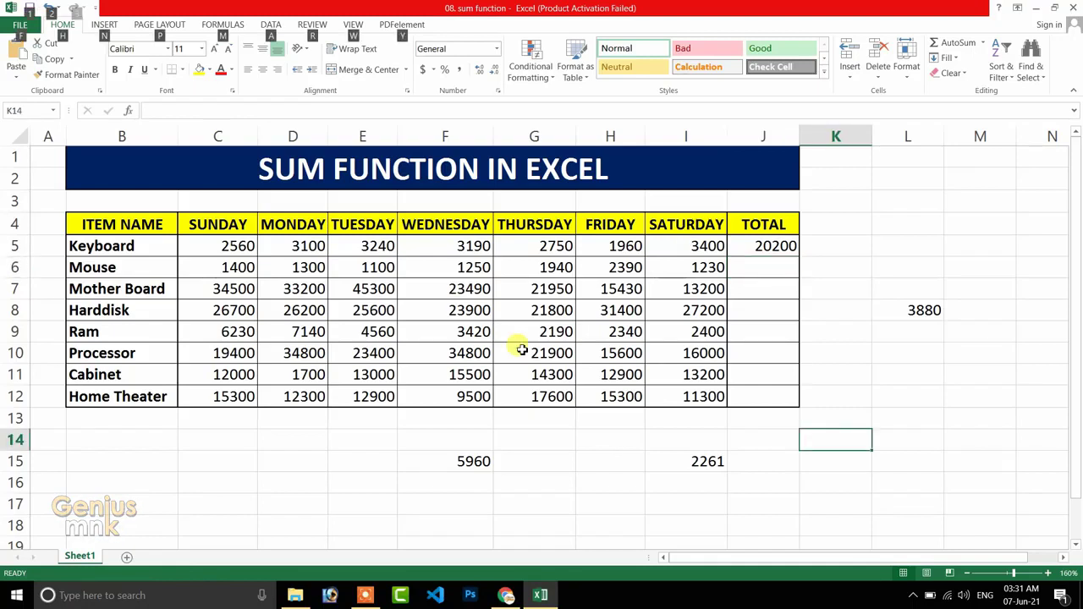
pyautogui.click(593, 362)
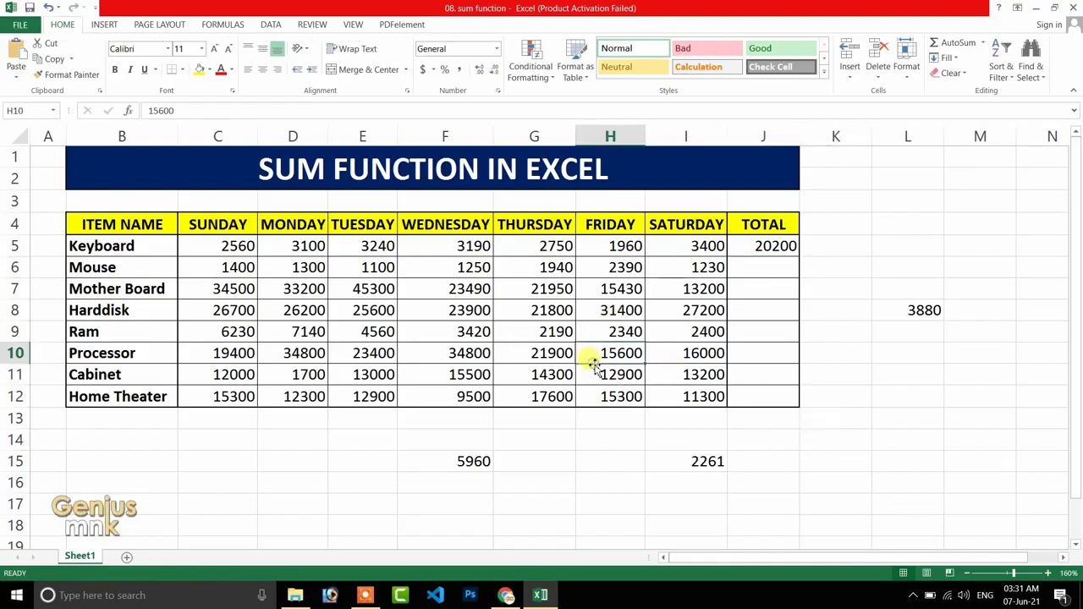
pyautogui.click(839, 439)
pyautogui.write('=sum')
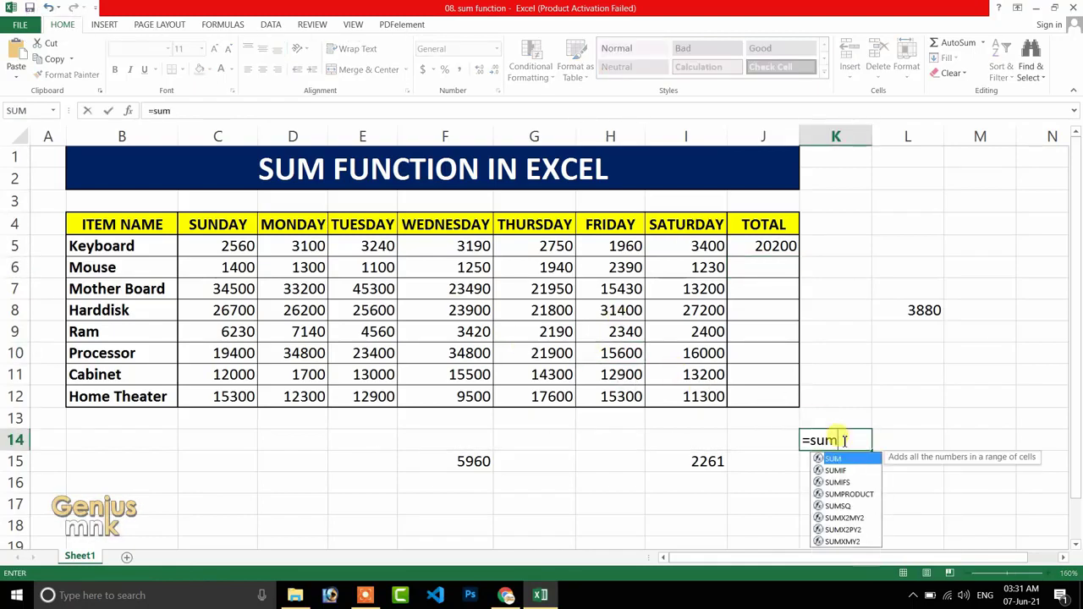
pyautogui.write('(')
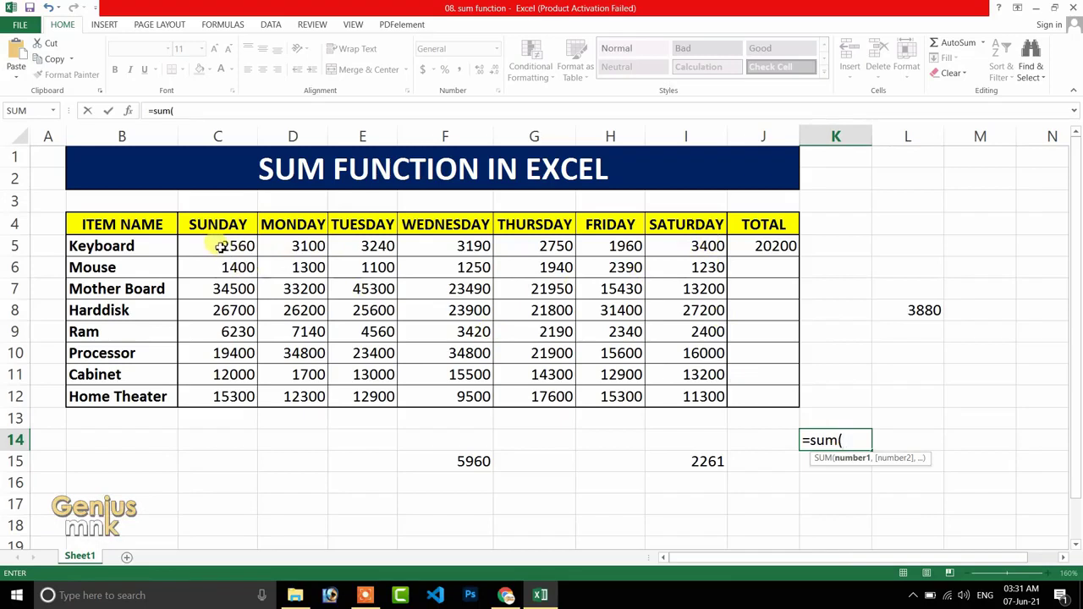
pyautogui.moveTo(219, 246); pyautogui.dragTo(467, 343)
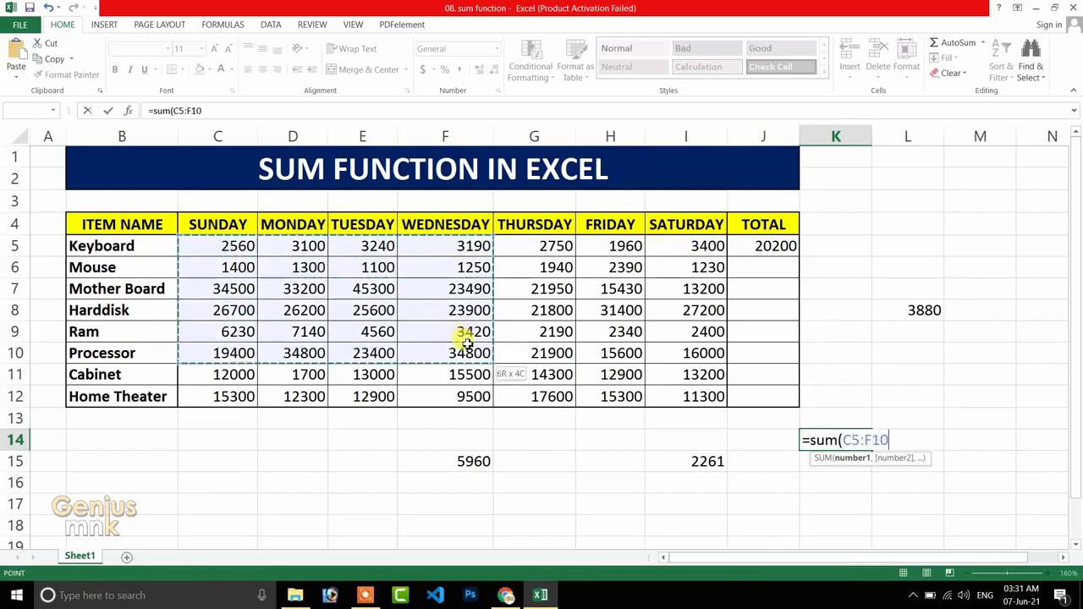
pyautogui.moveTo(467, 342); pyautogui.dragTo(467, 343)
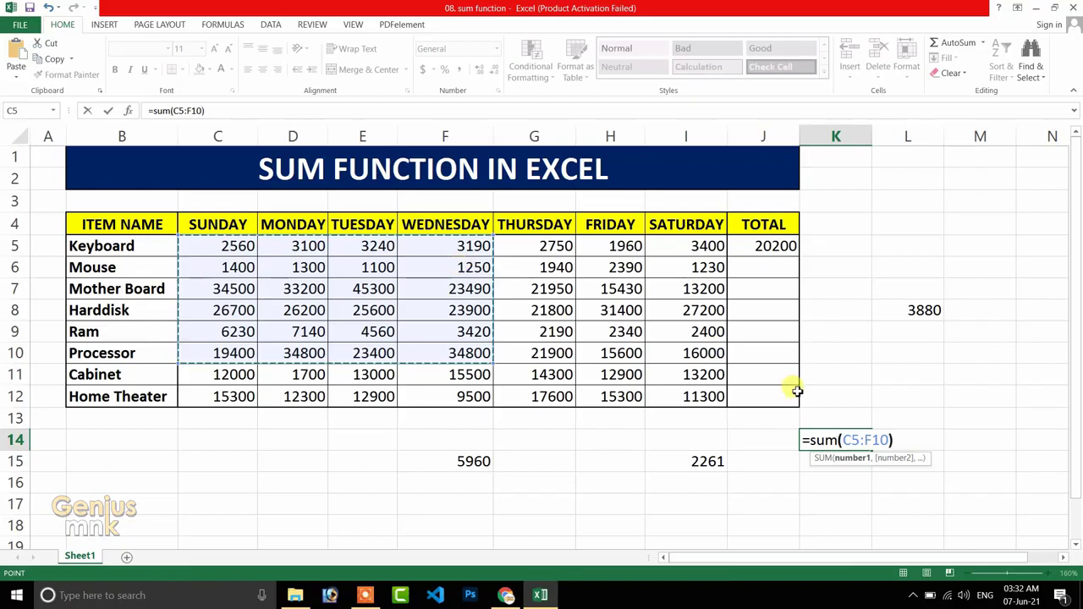
pyautogui.press('Return')
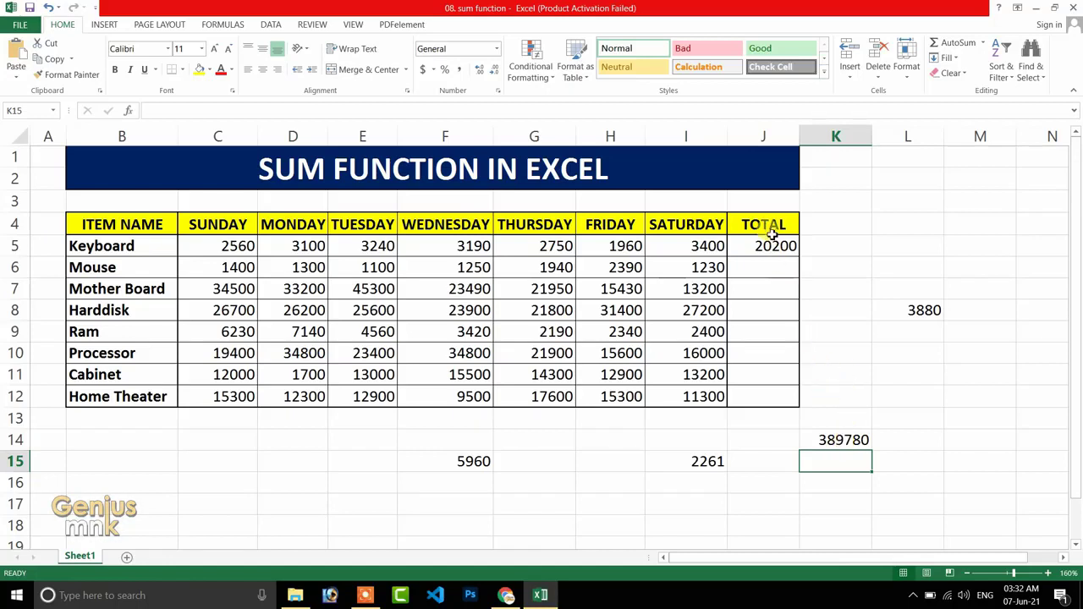
# Step: Inspect the SUM formula in Keyboard's TOTAL cell and leave it as it is
pyautogui.click(769, 244)
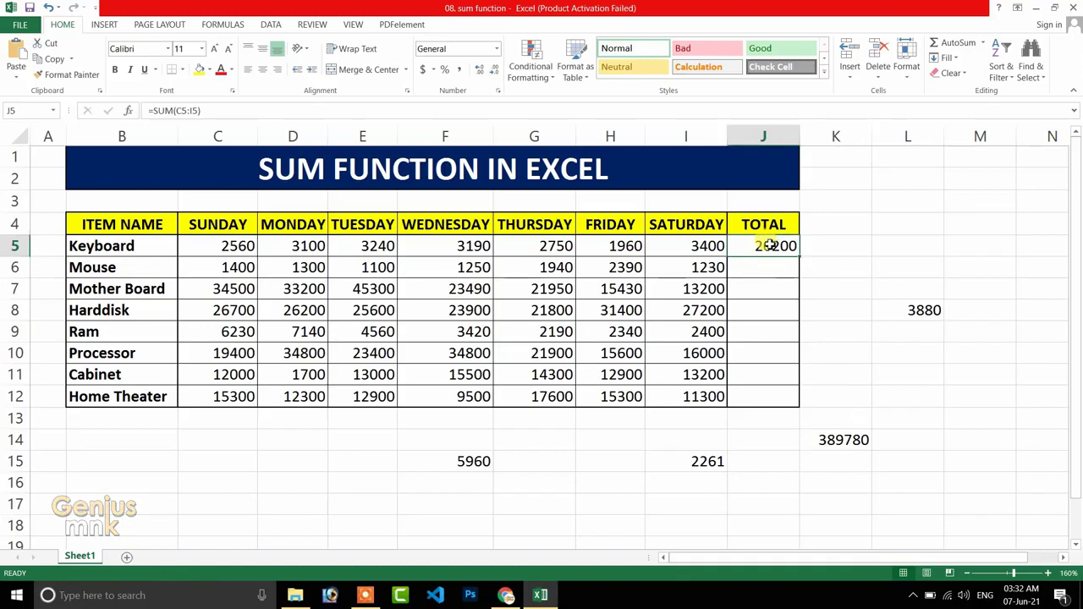
pyautogui.doubleClick(770, 244)
pyautogui.press('Escape')
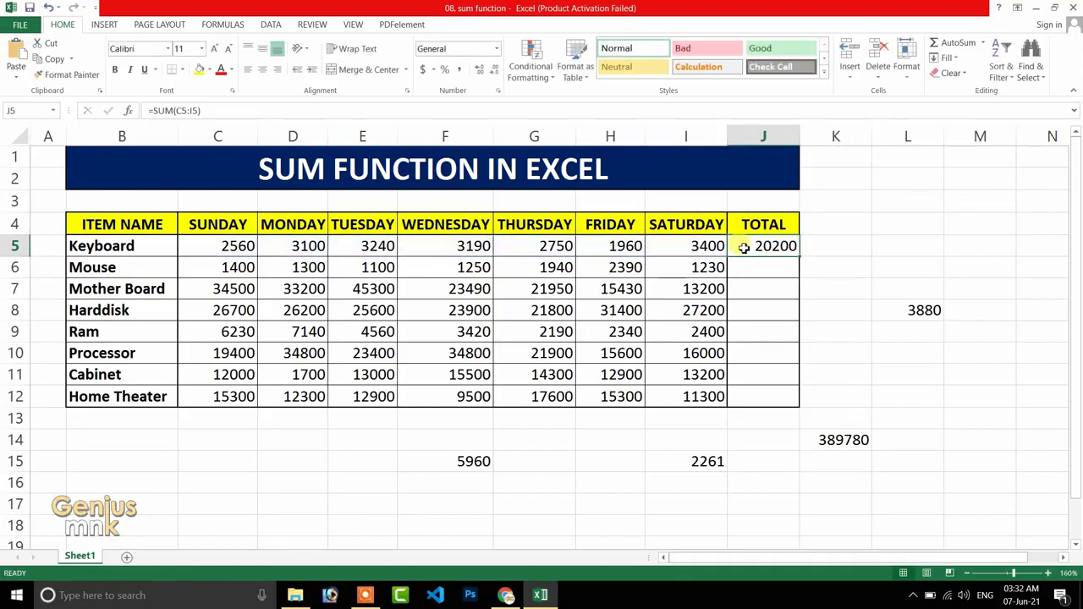
# Step: Review Keyboard's weekly sales in C5:I5 and its total formula, and check Mouse's sales in C6:I6
pyautogui.moveTo(229, 250); pyautogui.dragTo(687, 245)
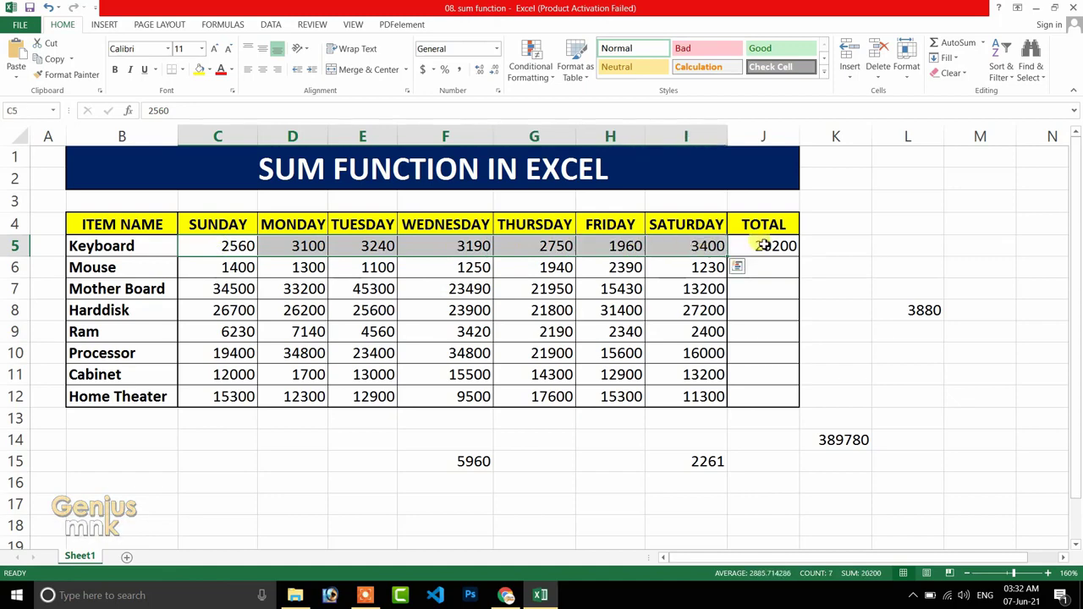
pyautogui.click(763, 245)
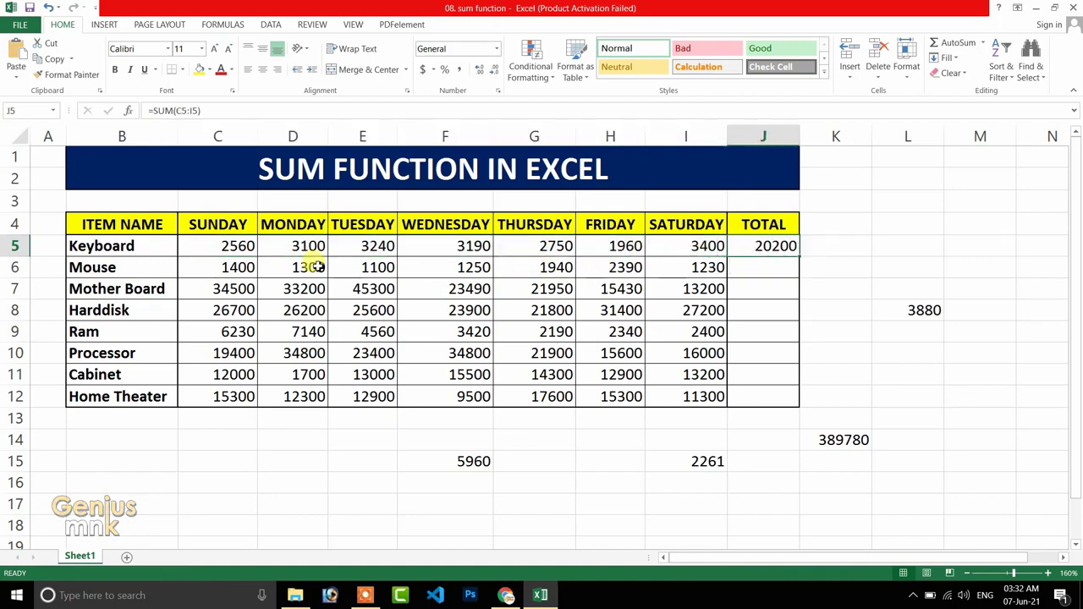
pyautogui.moveTo(230, 267); pyautogui.dragTo(672, 265)
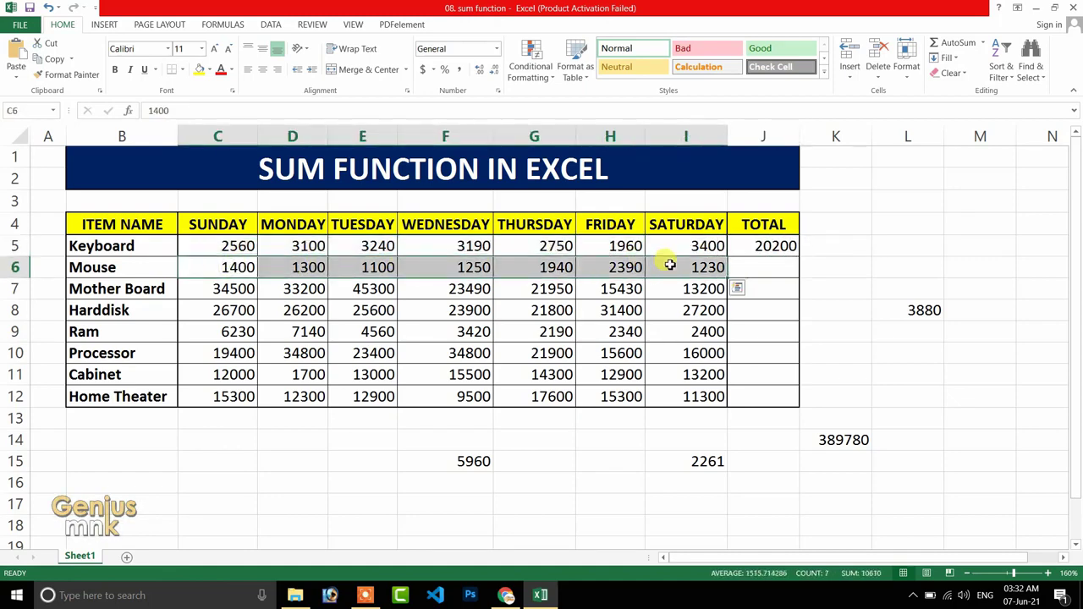
# Step: Total Mouse's Sunday to Saturday sales in J6 with a SUM formula over C6:I6
pyautogui.click(777, 264)
pyautogui.write('=du')
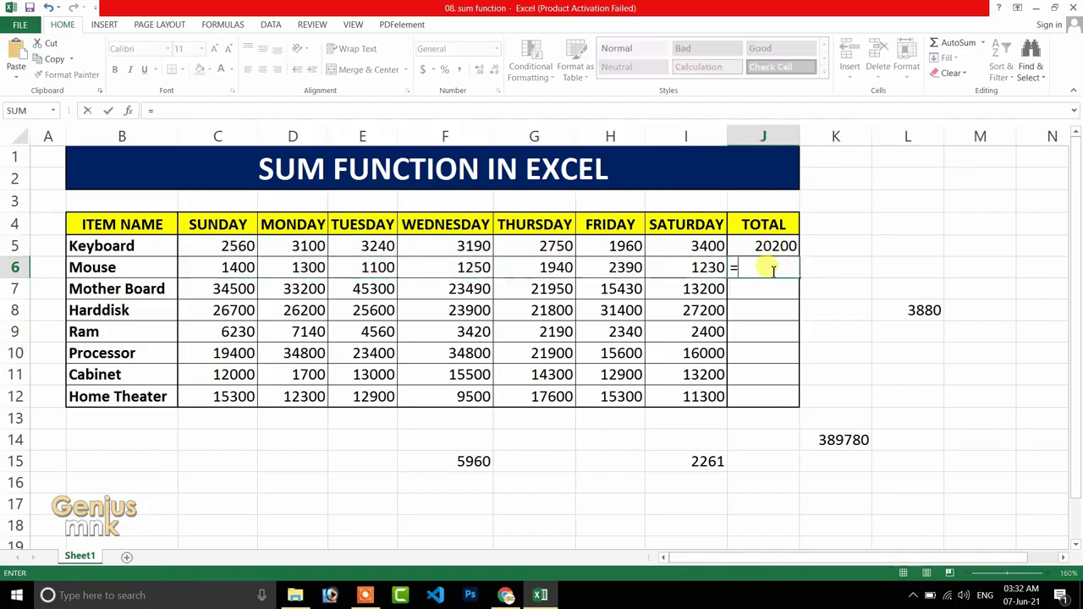
pyautogui.press('BackSpace')
pyautogui.press('BackSpace')
pyautogui.press('BackSpace')
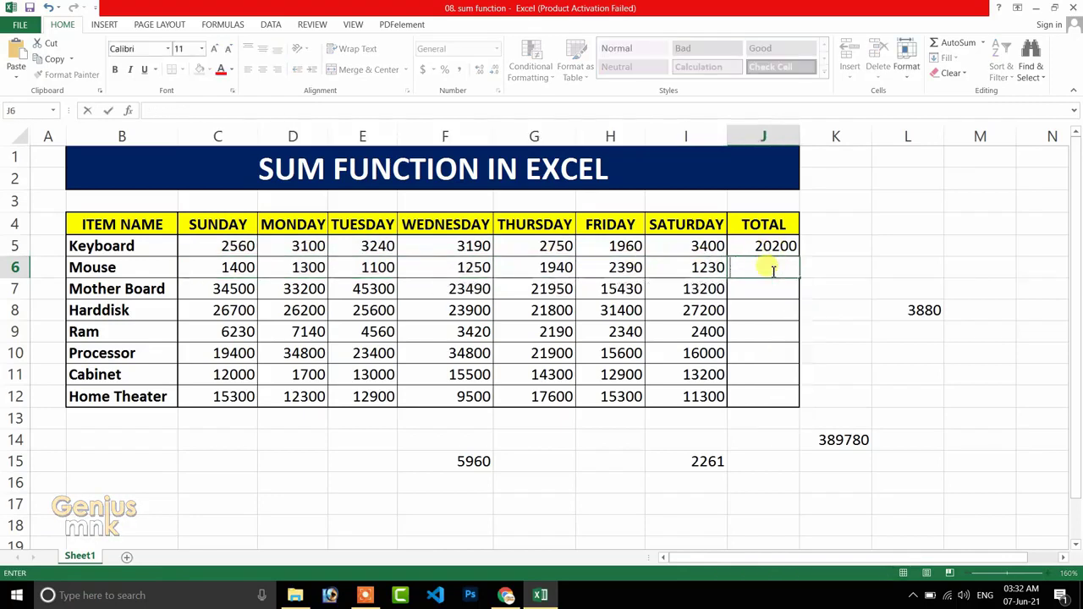
pyautogui.write('=dm')
pyautogui.press('BackSpace')
pyautogui.press('BackSpace')
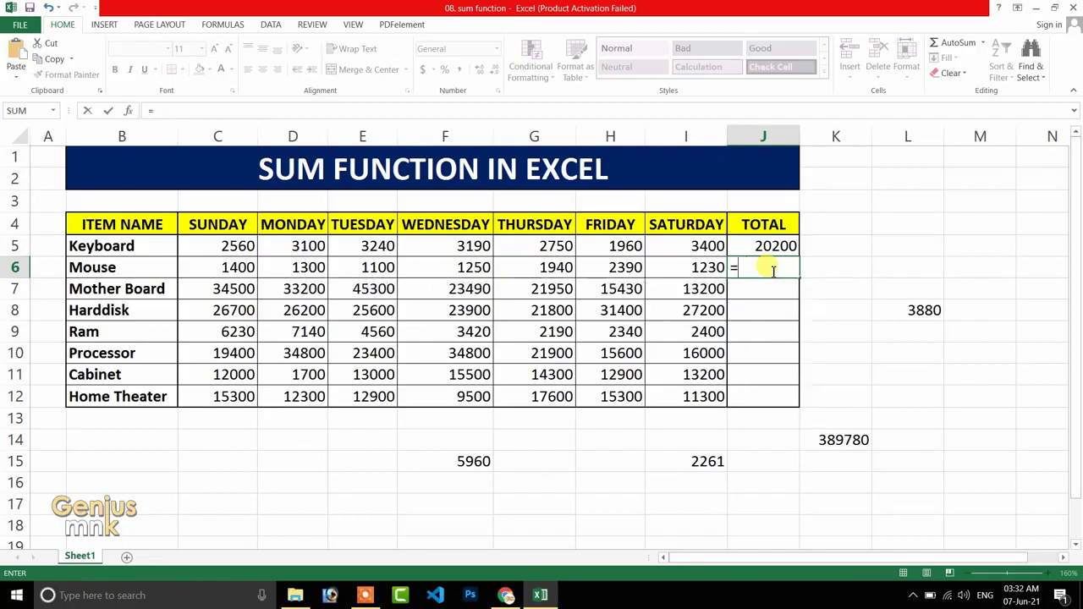
pyautogui.write('sum')
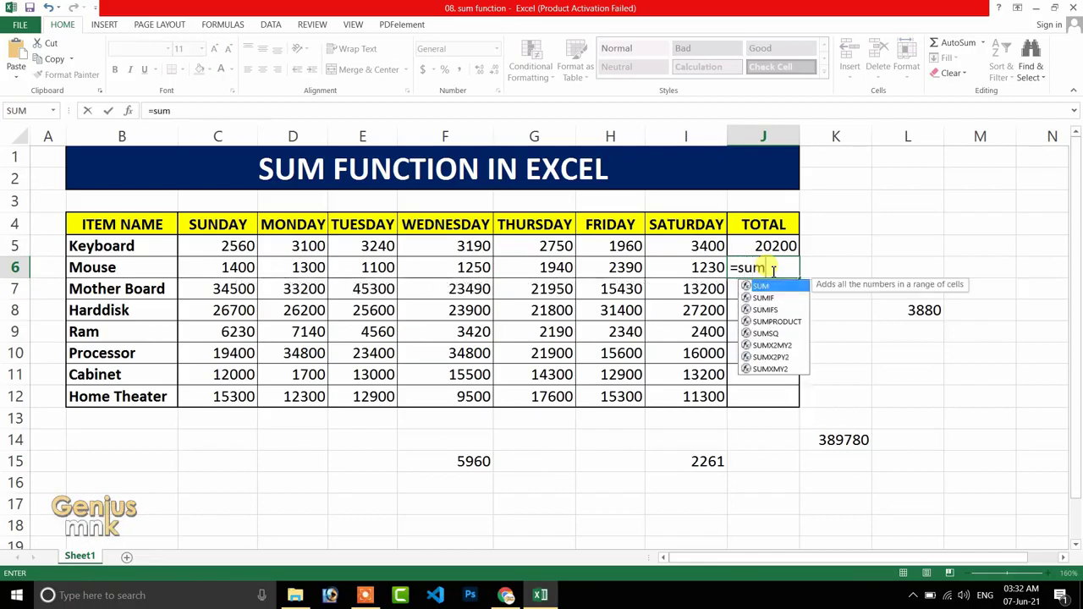
pyautogui.press('Tab')
pyautogui.moveTo(227, 264); pyautogui.dragTo(690, 267)
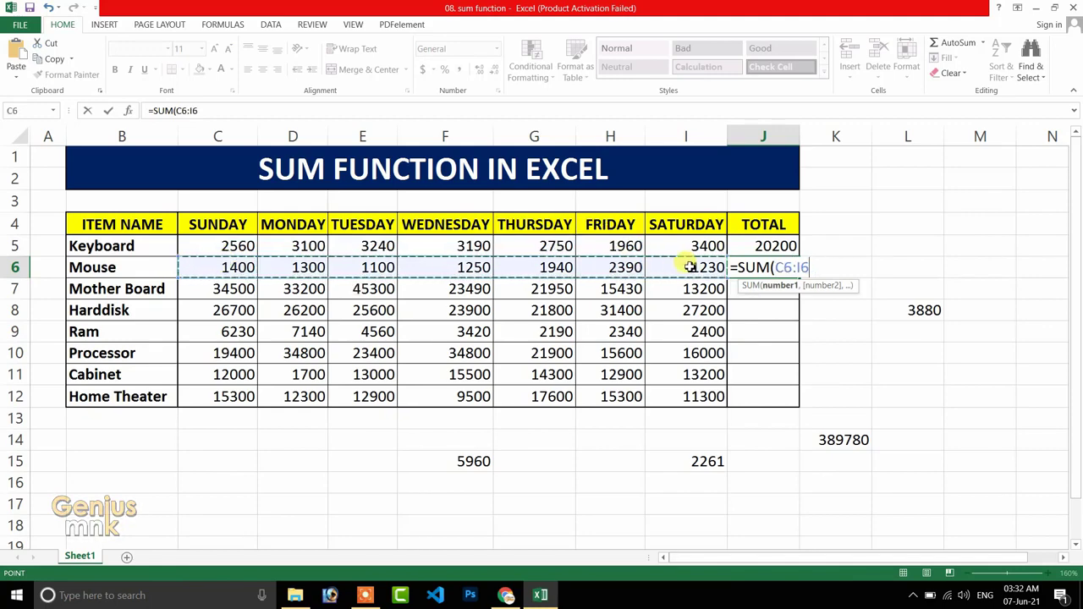
pyautogui.press('Return')
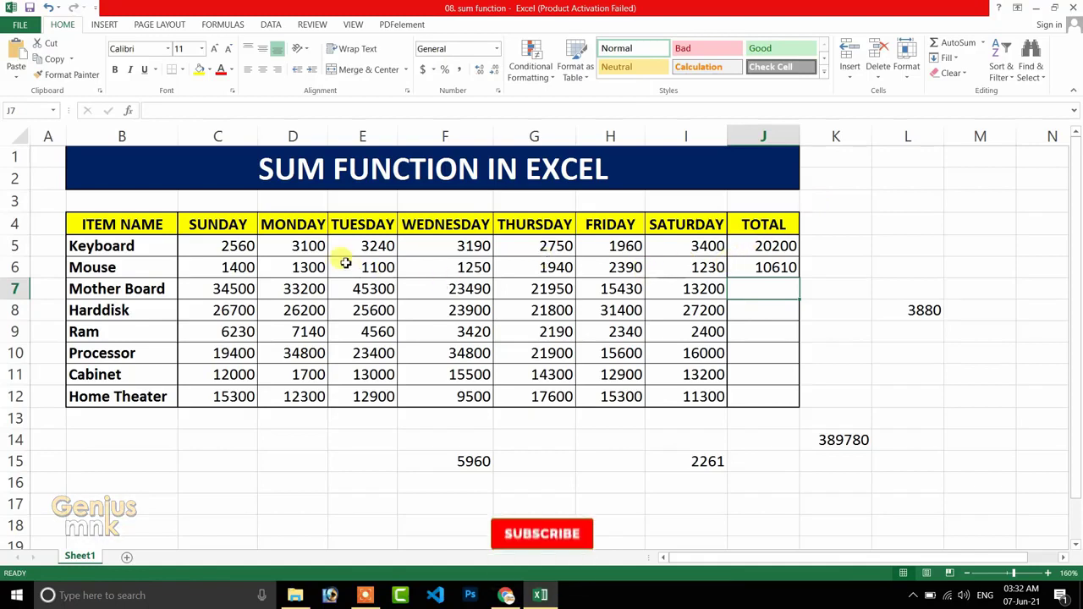
# Step: Clear Mouse's total in J6 and fill Keyboard's SUM formula from J5 down through J12
pyautogui.moveTo(313, 246); pyautogui.dragTo(317, 403)
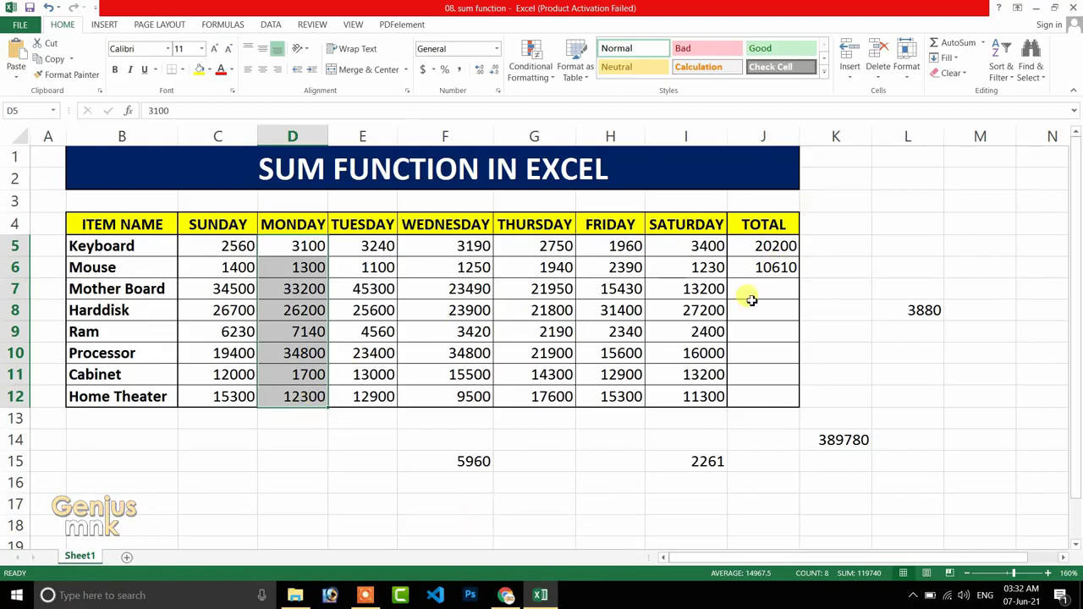
pyautogui.click(771, 264)
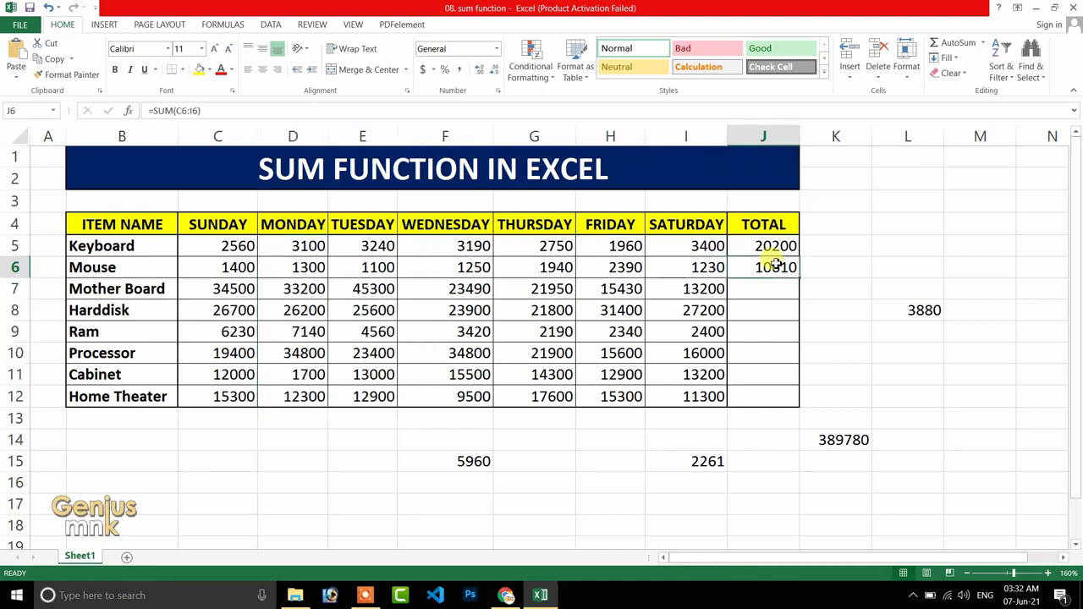
pyautogui.press('Delete')
pyautogui.click(761, 245)
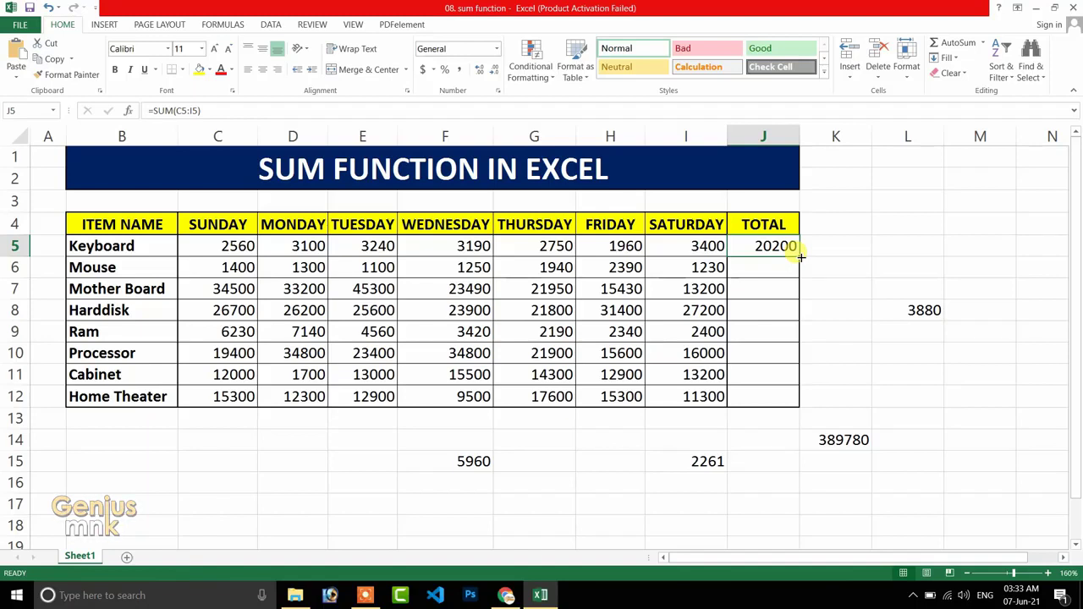
pyautogui.doubleClick(799, 255)
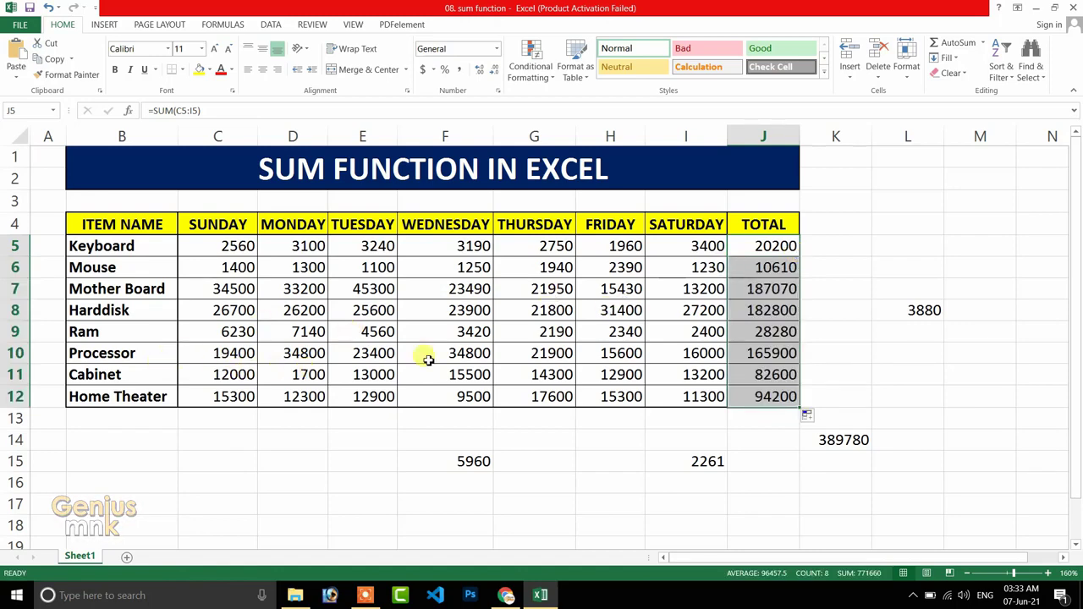
# Step: Inspect the filled SUM formulas for Home Theater, Ram, Keyboard and Mouse in the TOTAL column without changing them
pyautogui.click(780, 398)
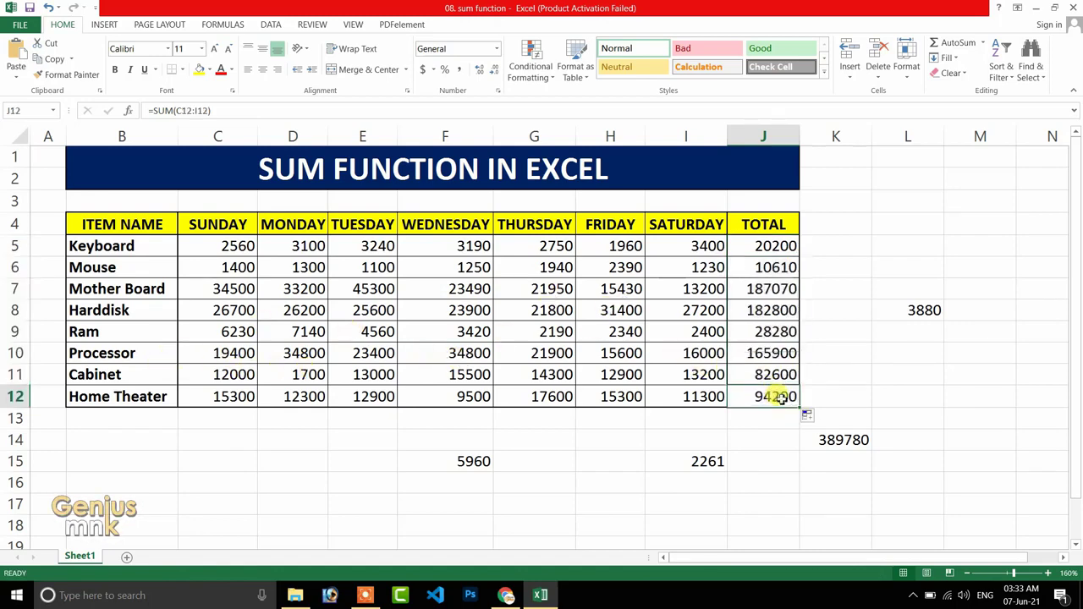
pyautogui.hotkey('ctrl', 'Up')
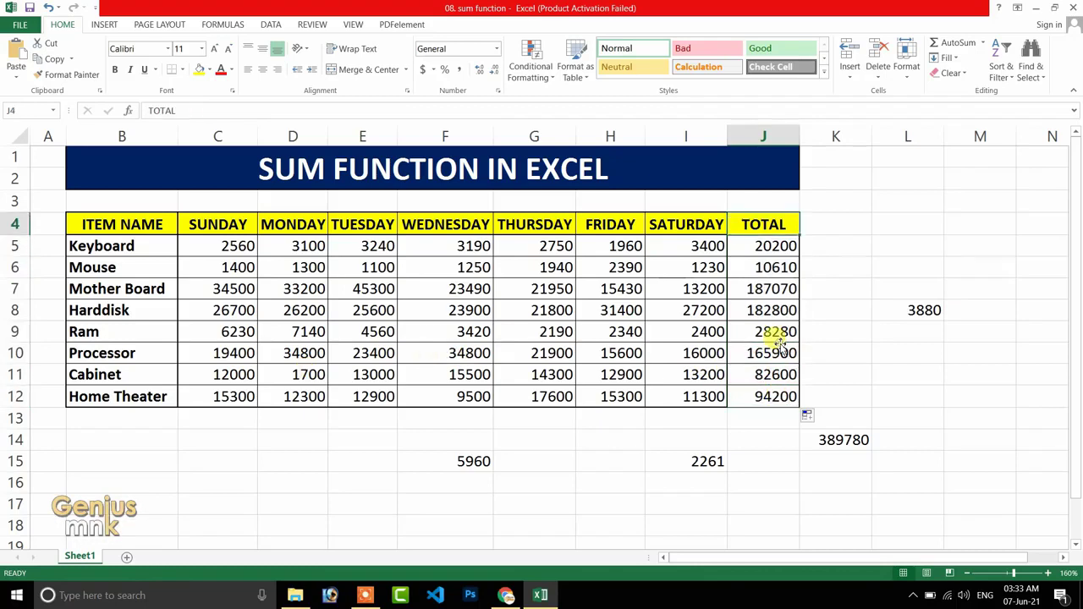
pyautogui.doubleClick(776, 335)
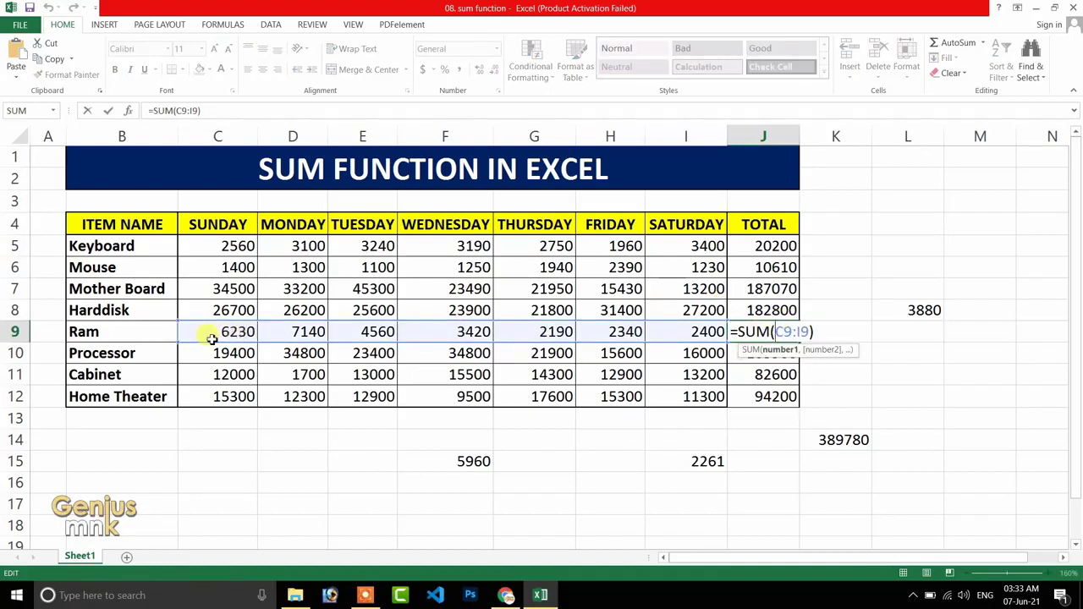
pyautogui.press('Escape')
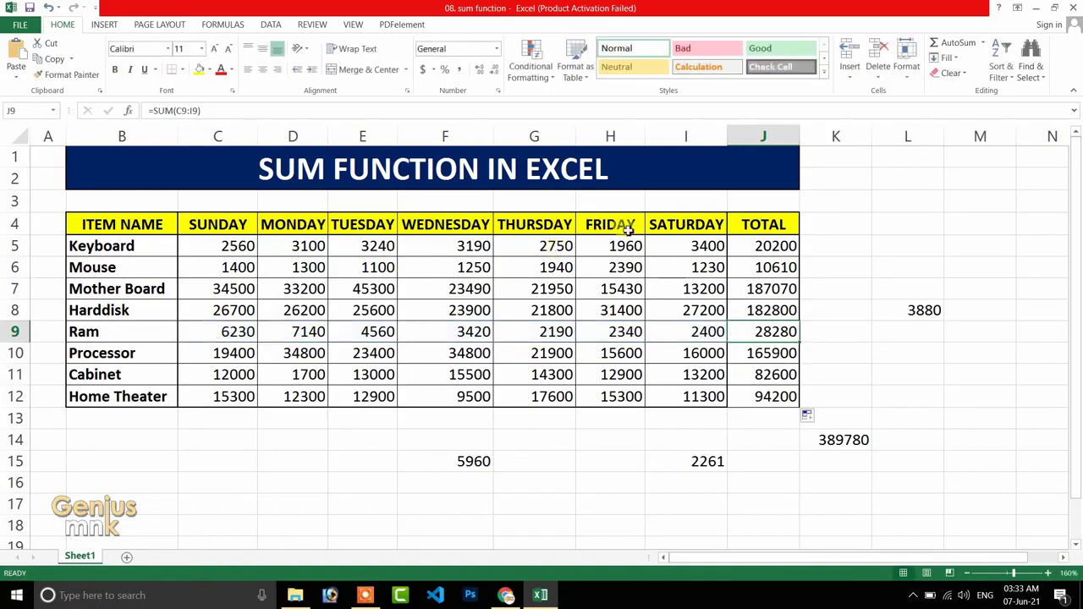
pyautogui.doubleClick(769, 246)
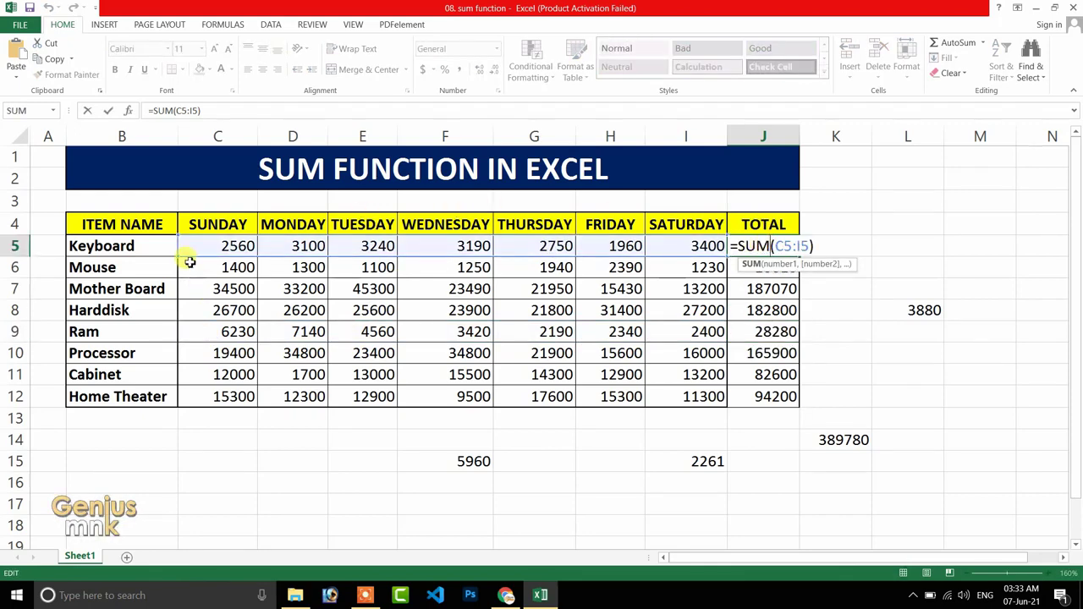
pyautogui.press('Escape')
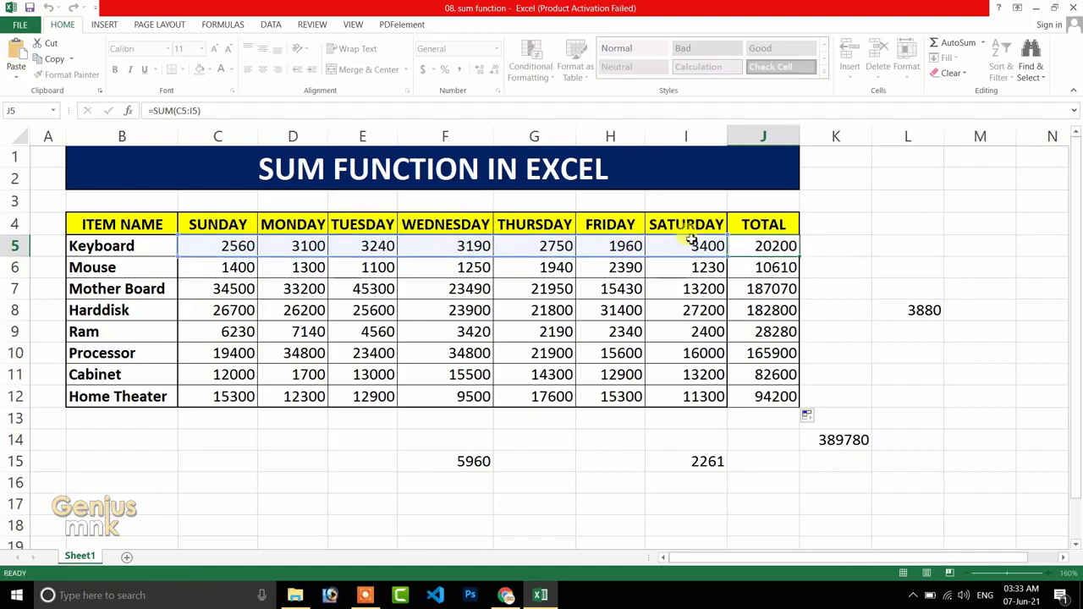
pyautogui.doubleClick(756, 267)
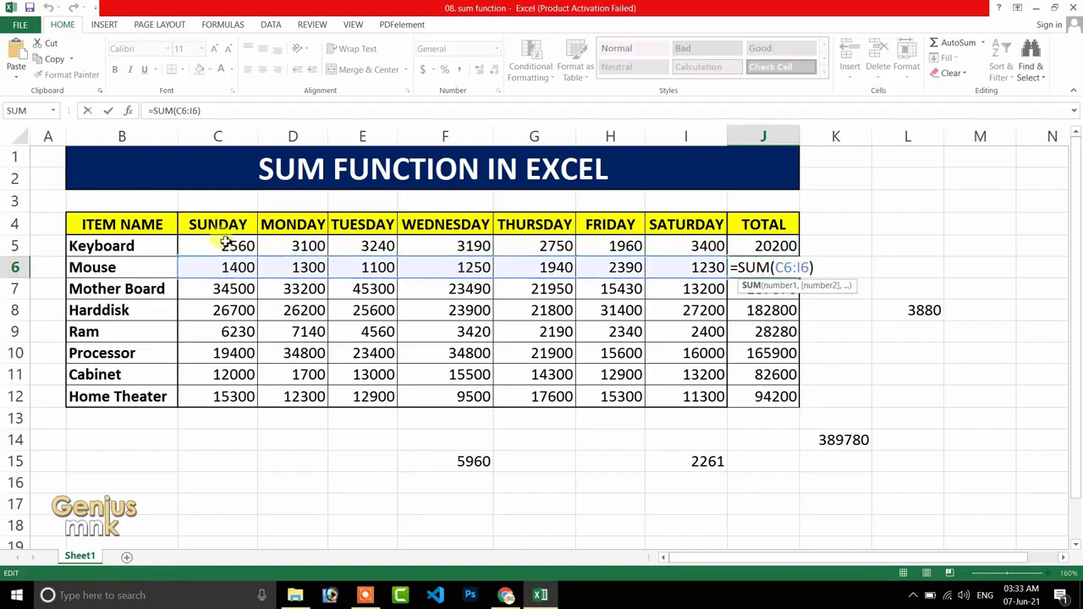
pyautogui.press('Escape')
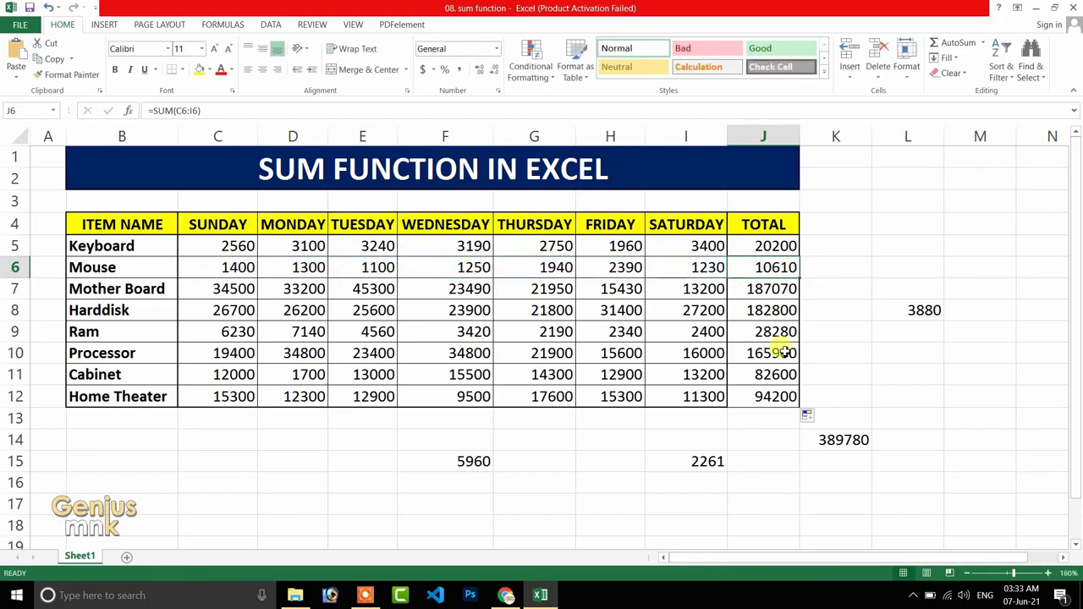
# Step: Clear the TOTAL values in J5:J12 and the practice results in F14:L15 and L5:L10
pyautogui.moveTo(760, 246); pyautogui.dragTo(761, 396)
pyautogui.press('Delete')
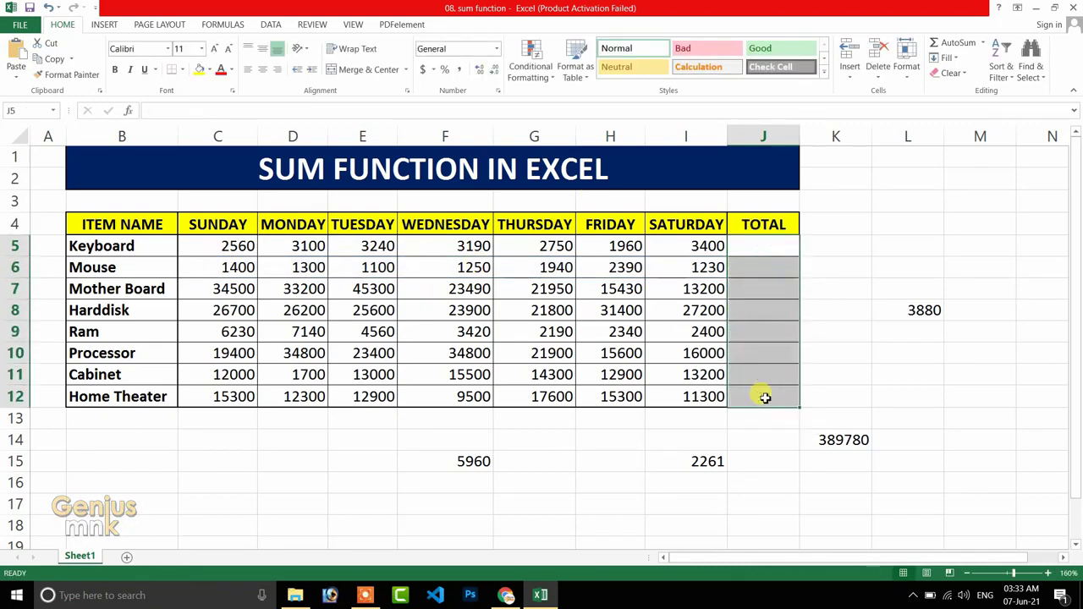
pyautogui.click(407, 479)
pyautogui.moveTo(406, 461); pyautogui.dragTo(898, 433)
pyautogui.press('Delete')
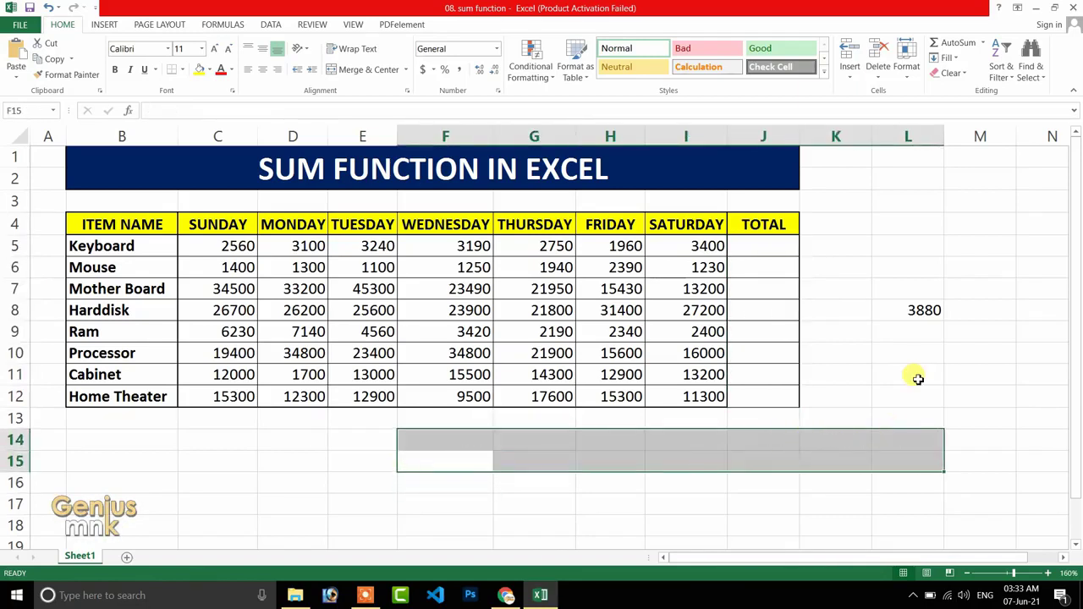
pyautogui.moveTo(927, 246); pyautogui.dragTo(922, 350)
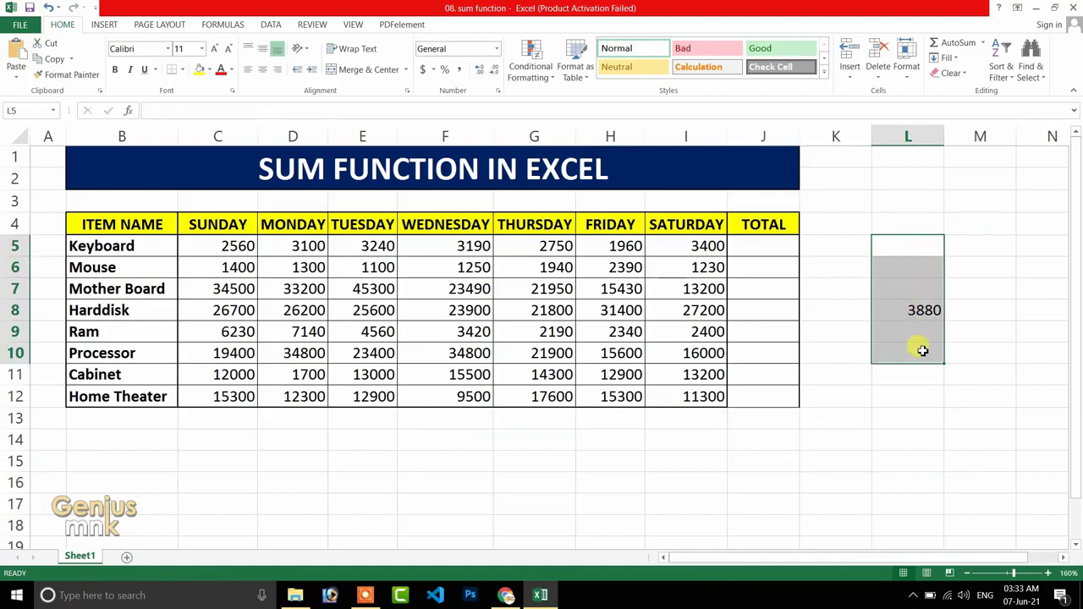
pyautogui.press('Delete')
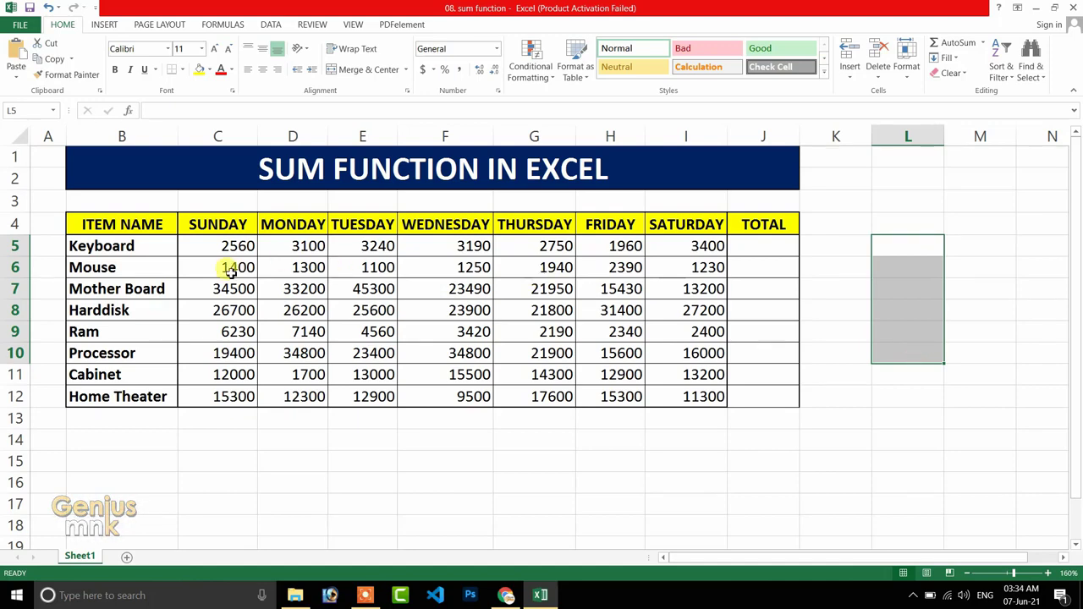
# Step: Total the Sunday sales in C13 with a SUM formula, picking the range C5:C12 from the sheet
pyautogui.moveTo(225, 244); pyautogui.dragTo(231, 394)
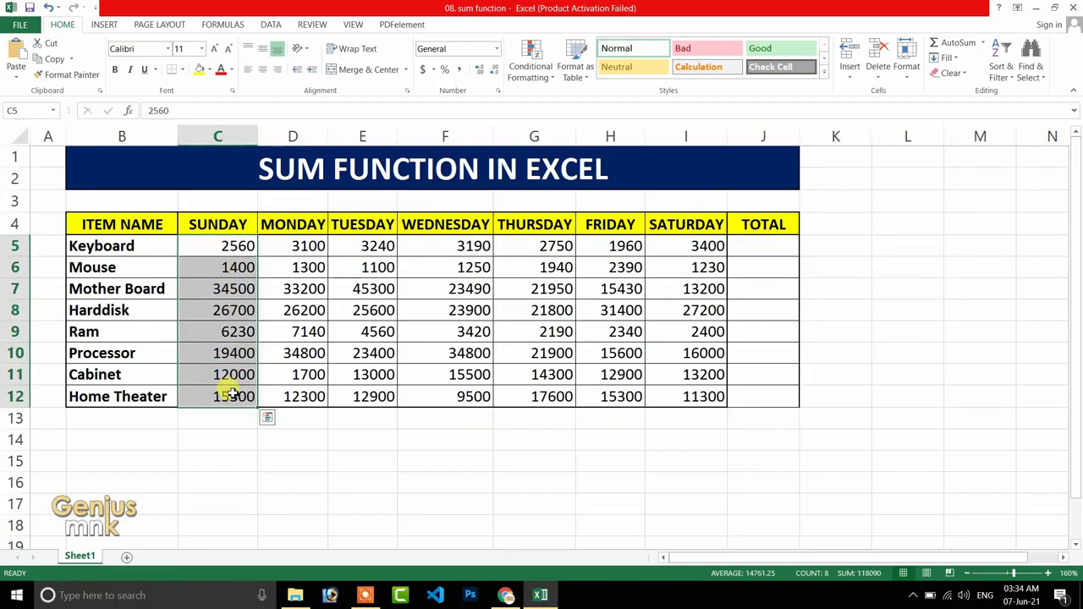
pyautogui.click(224, 418)
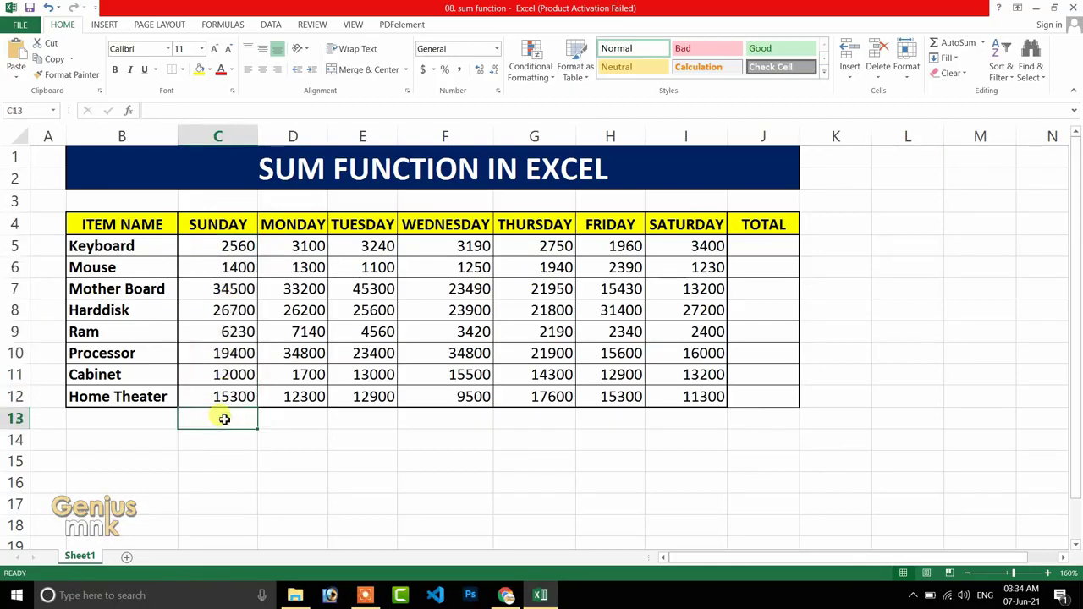
pyautogui.write('=sum')
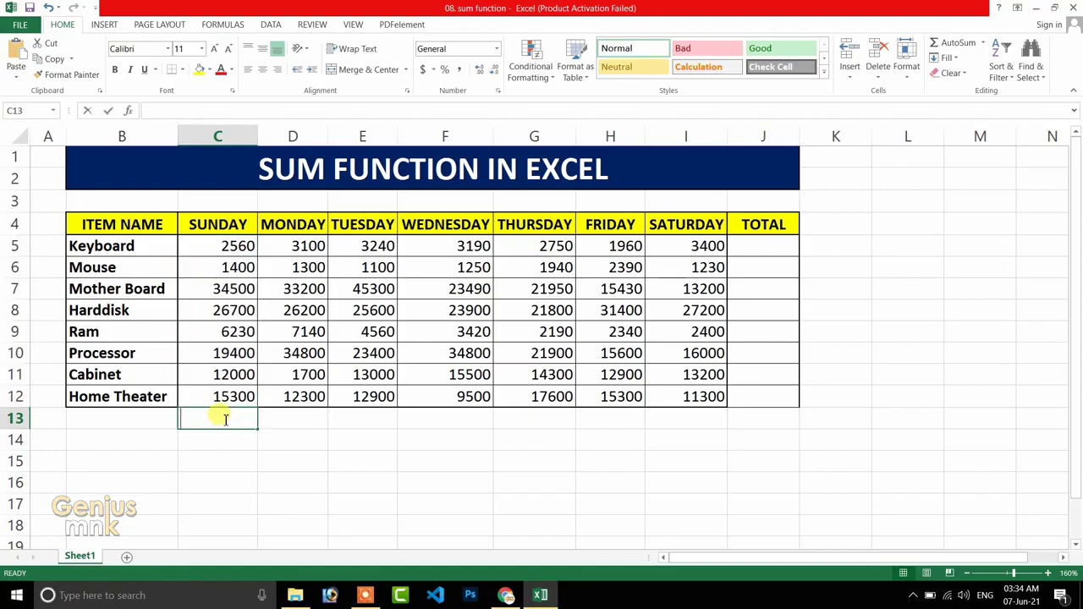
pyautogui.press('Tab')
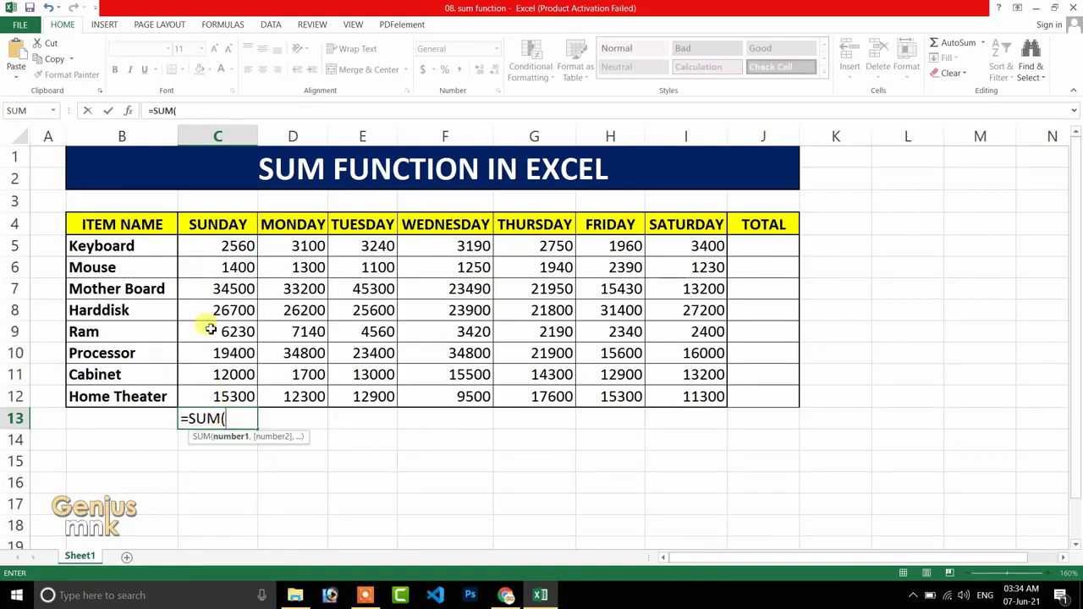
pyautogui.click(221, 246)
pyautogui.moveTo(221, 276); pyautogui.dragTo(218, 391)
pyautogui.press('Return')
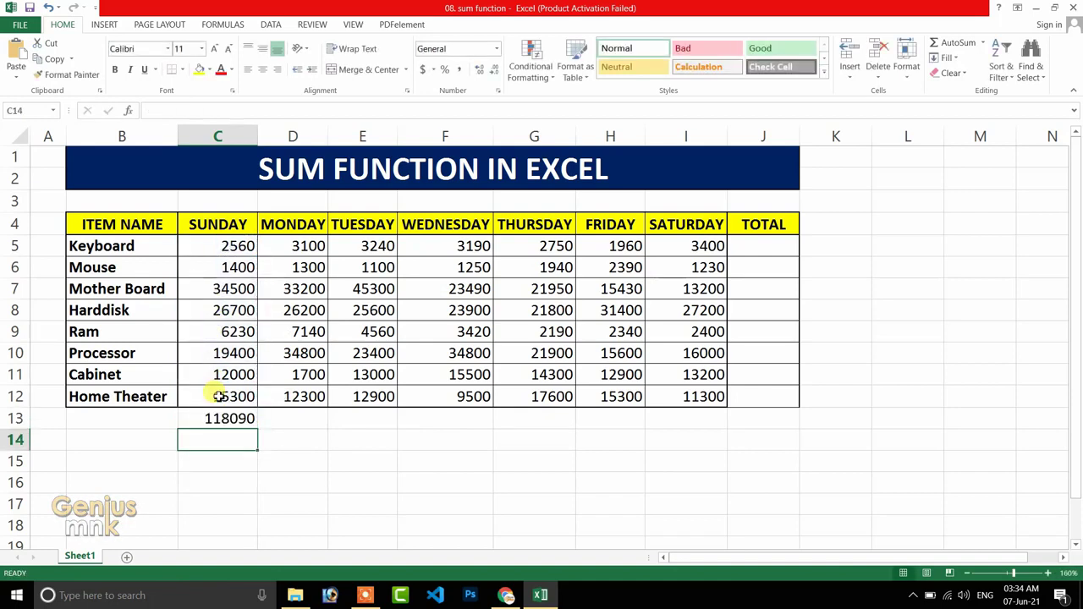
# Step: Replace the Sunday total in C13 with an AutoSum formula, =SUM(C5:C12)
pyautogui.click(235, 415)
pyautogui.press('Delete')
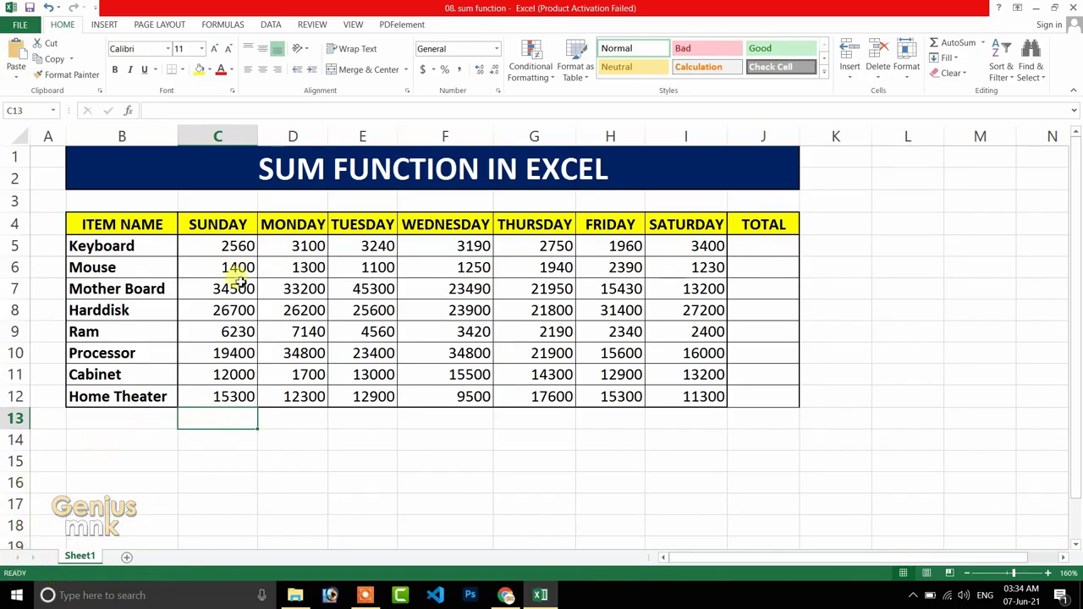
pyautogui.moveTo(233, 245); pyautogui.dragTo(234, 411)
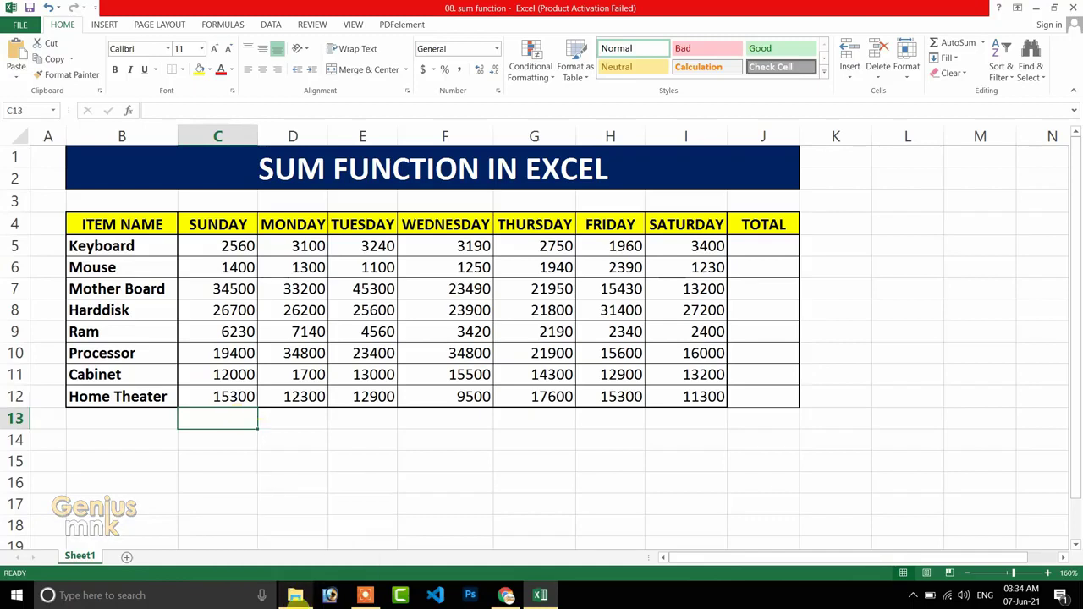
pyautogui.press('alt')
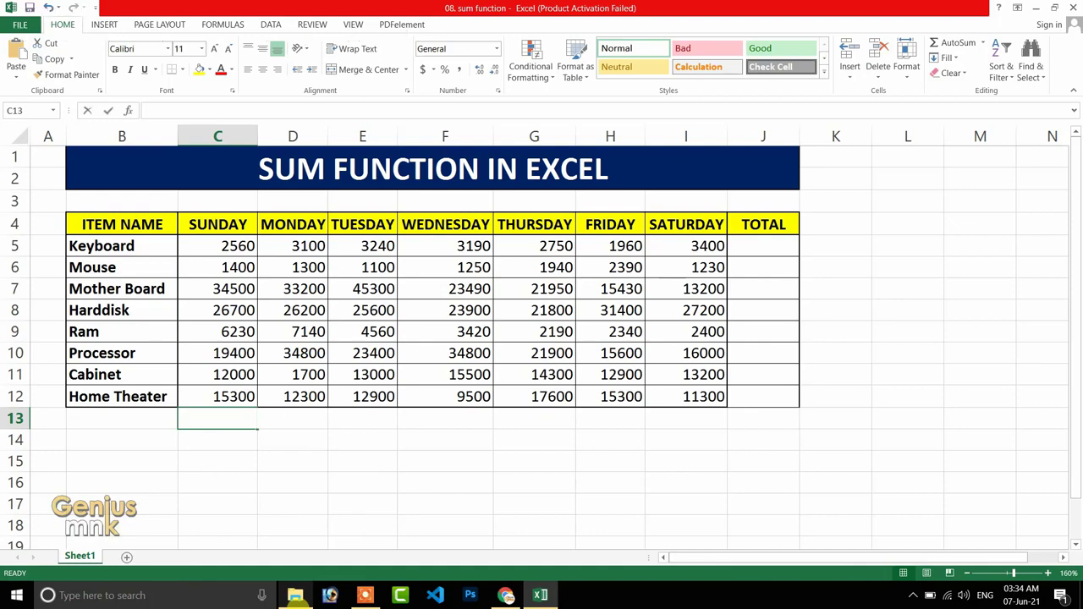
pyautogui.hotkey('alt', '=')
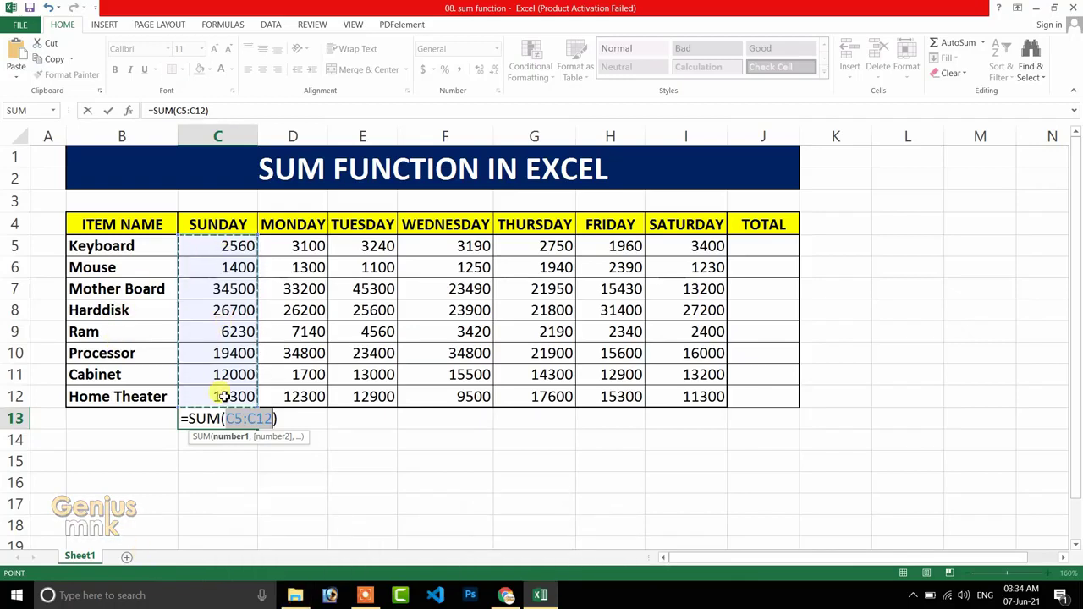
pyautogui.press('Return')
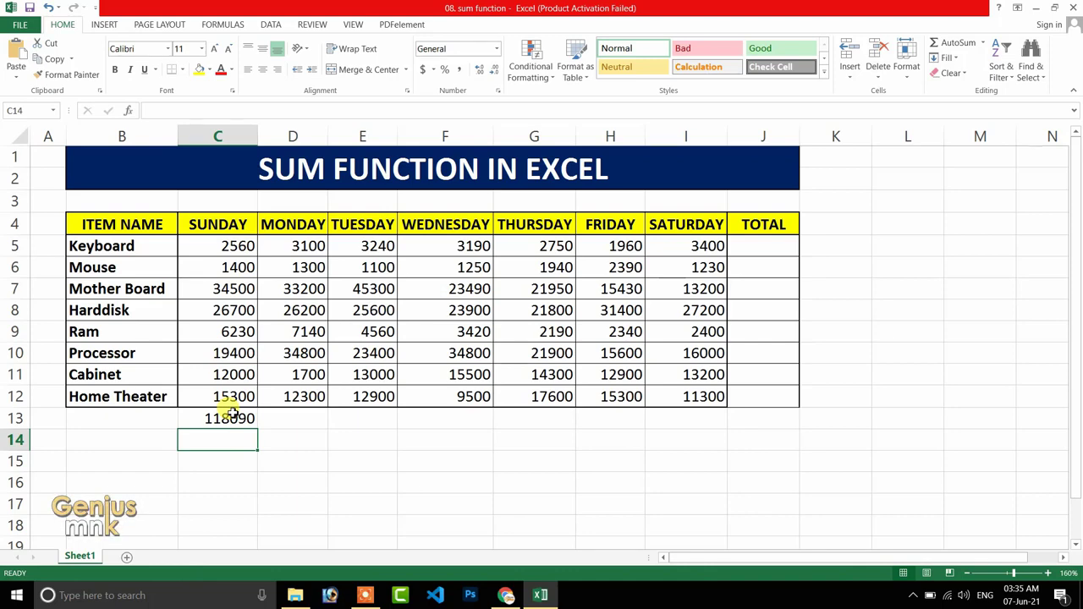
# Step: Total the Monday sales in D13 with AutoSum, using the formula =SUM(D5:D12)
pyautogui.click(293, 418)
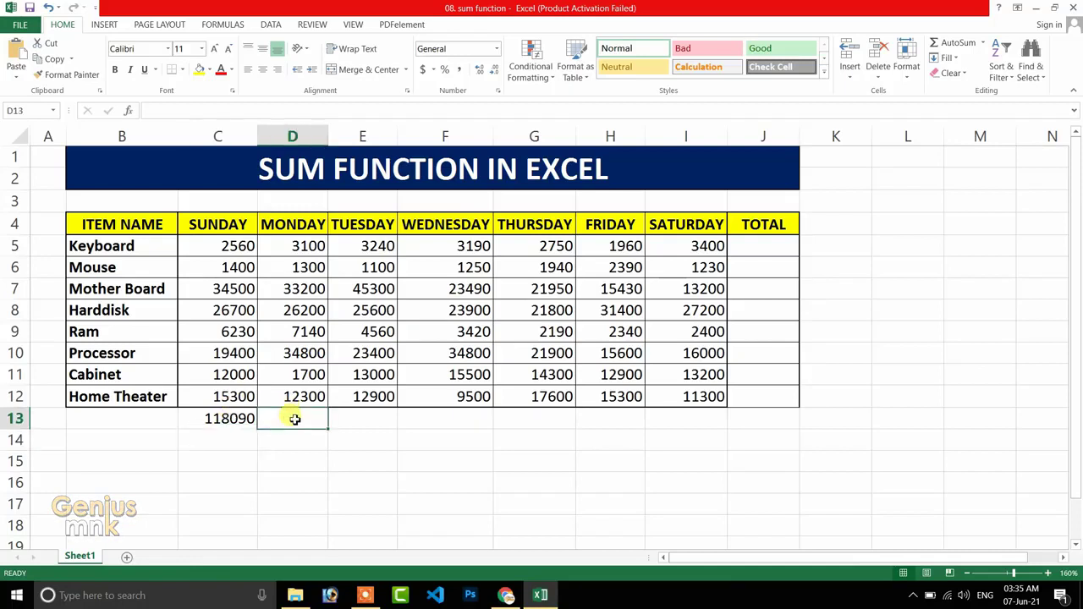
pyautogui.press('alt')
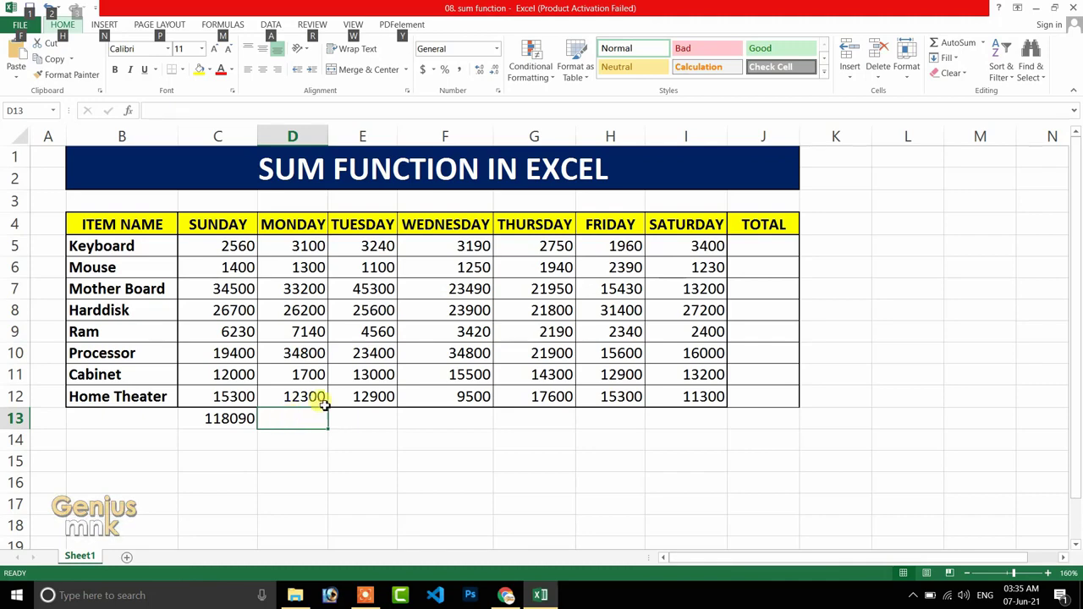
pyautogui.click(330, 404)
pyautogui.click(316, 416)
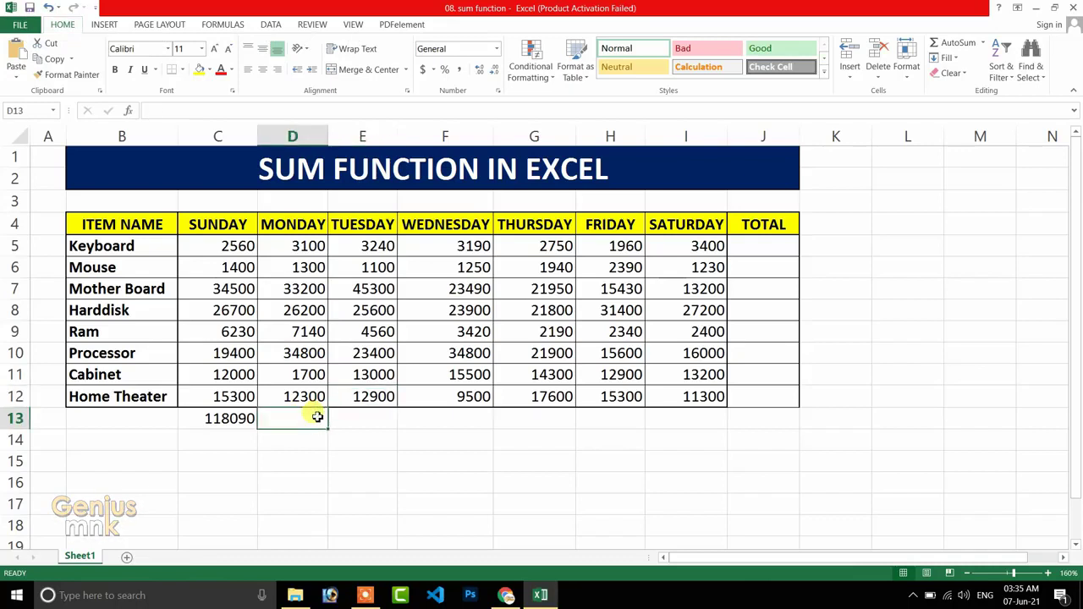
pyautogui.hotkey('alt', '=')
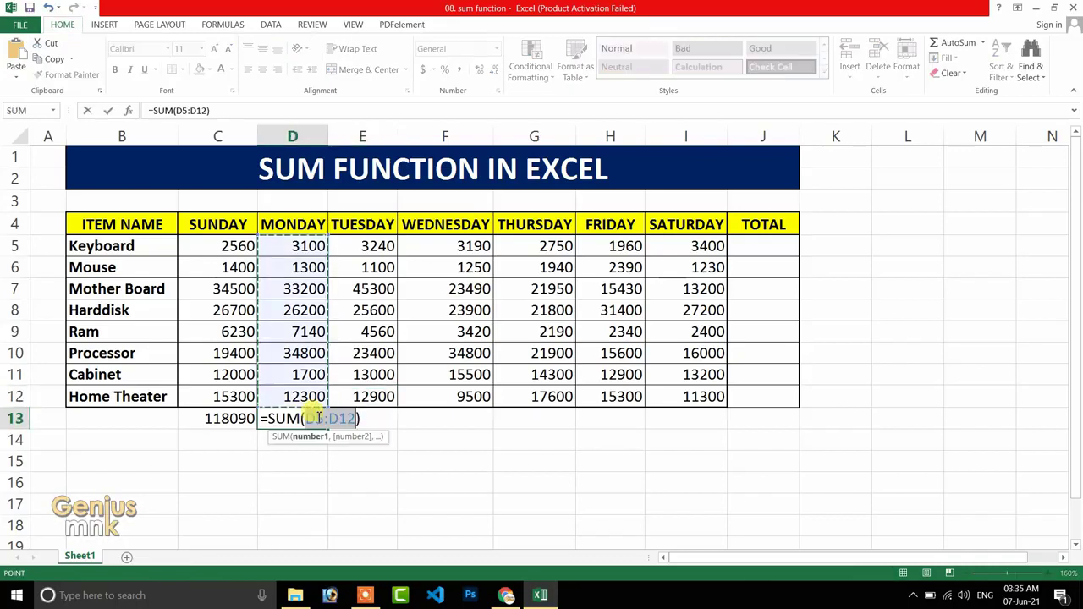
pyautogui.press('Return')
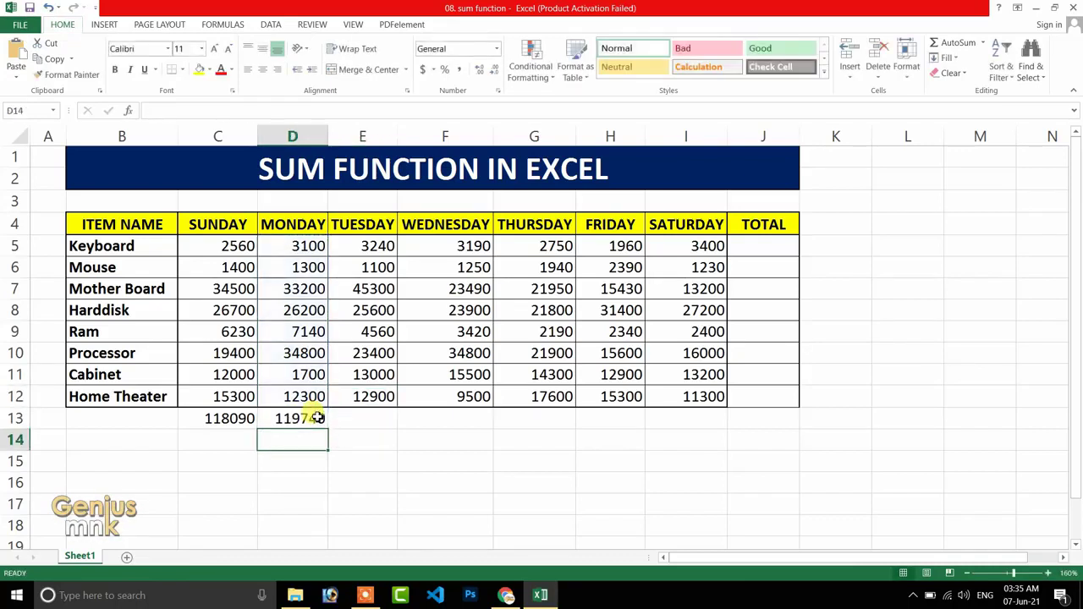
# Step: Examine the Sunday and Monday SUM formulas in C13 and D13 and the Tuesday to Saturday sales in E5:I12
pyautogui.click(301, 417)
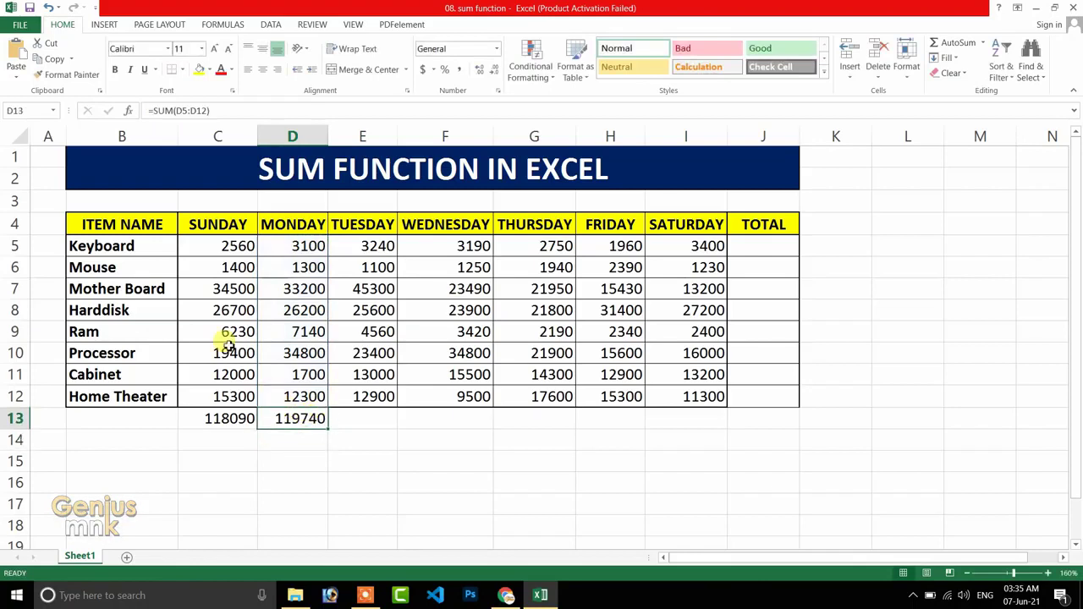
pyautogui.moveTo(230, 245); pyautogui.dragTo(226, 398)
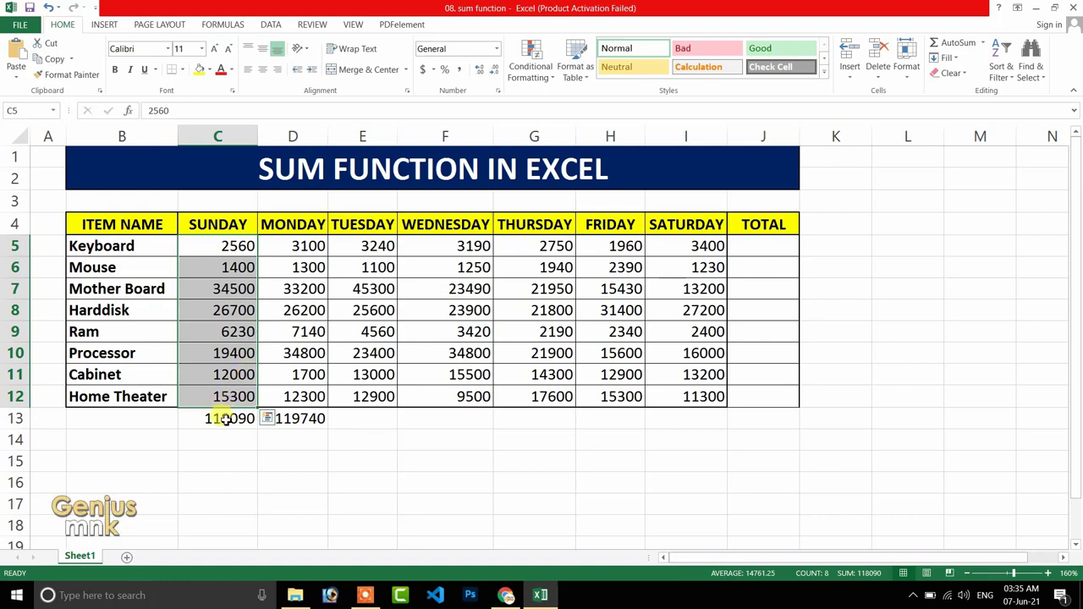
pyautogui.click(225, 419)
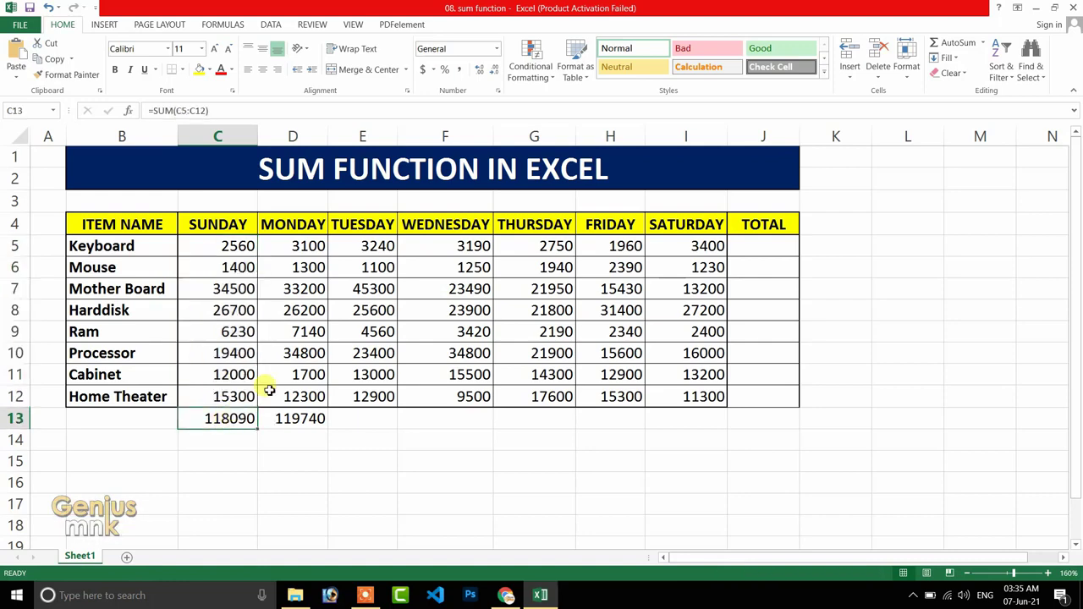
pyautogui.click(297, 416)
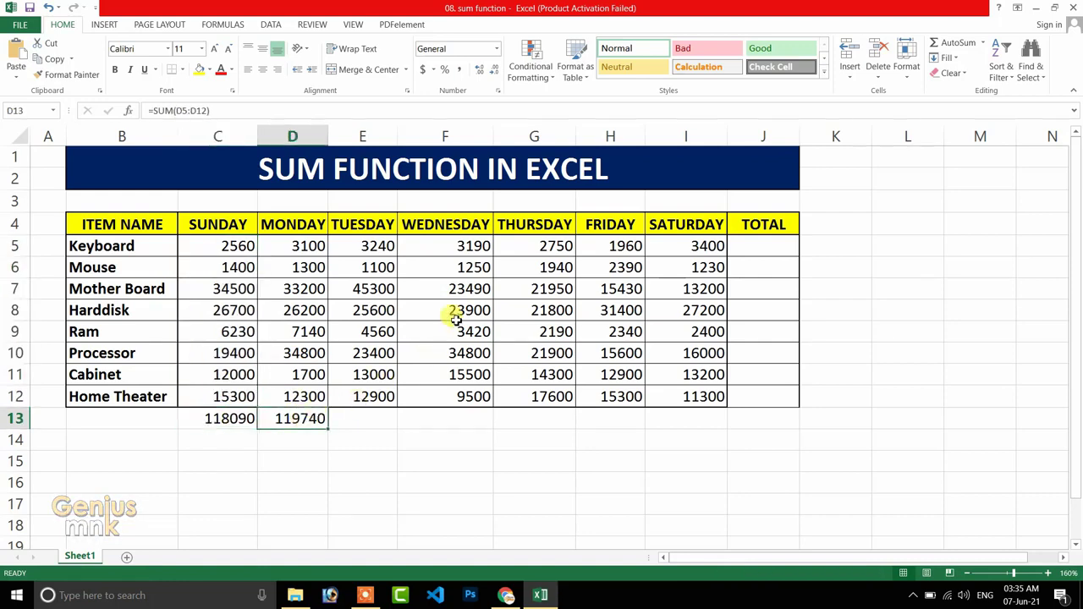
pyautogui.moveTo(378, 246); pyautogui.dragTo(686, 395)
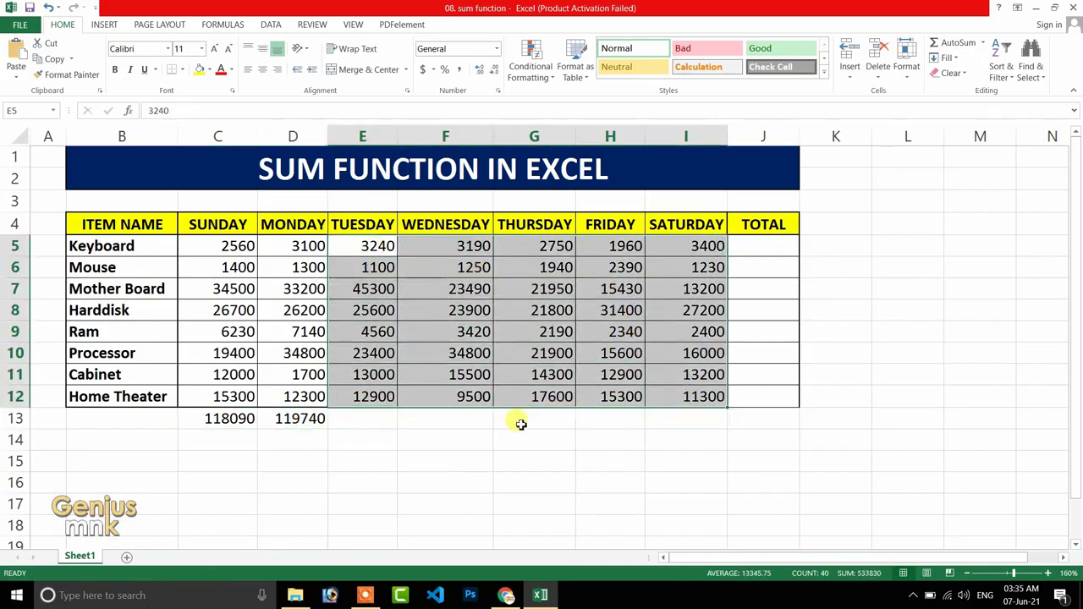
pyautogui.click(520, 423)
pyautogui.click(364, 415)
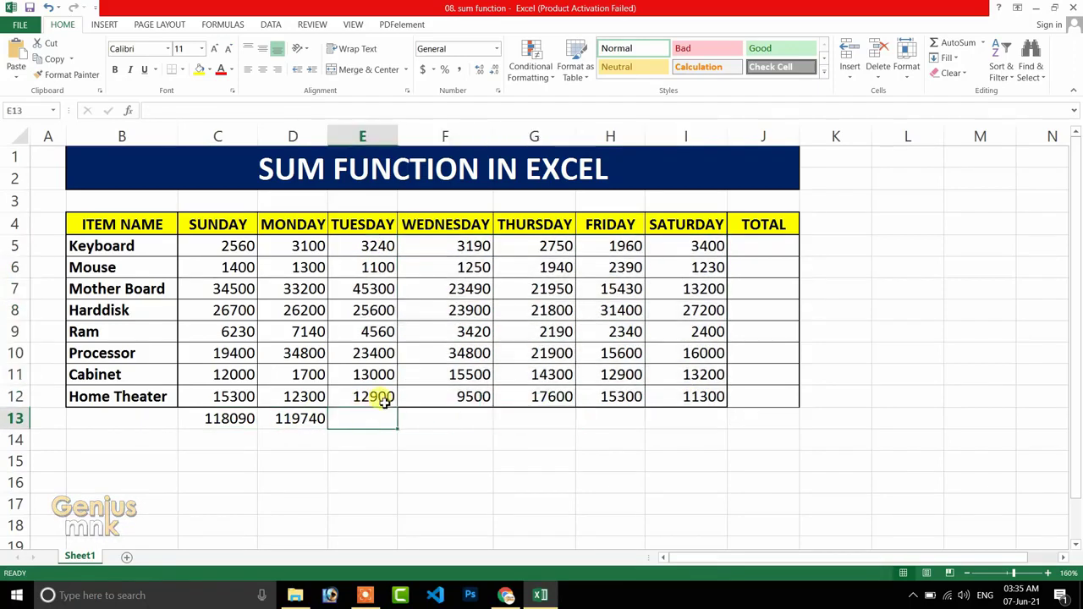
# Step: Fill the Monday SUM formula from D13 across E13:I13 and check the copied formulas for Friday and Thursday
pyautogui.click(300, 418)
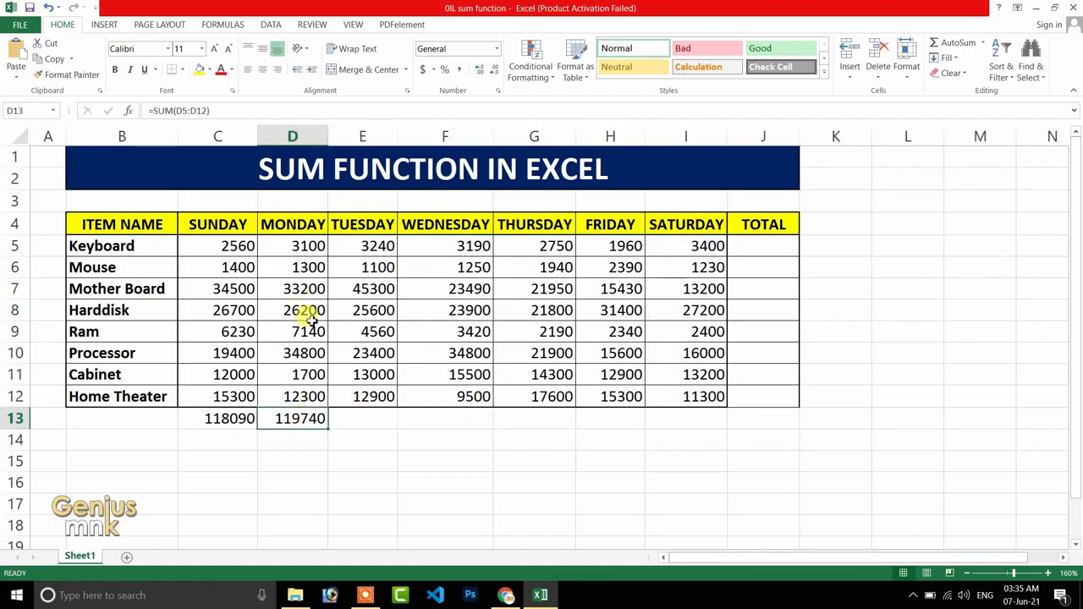
pyautogui.doubleClick(293, 418)
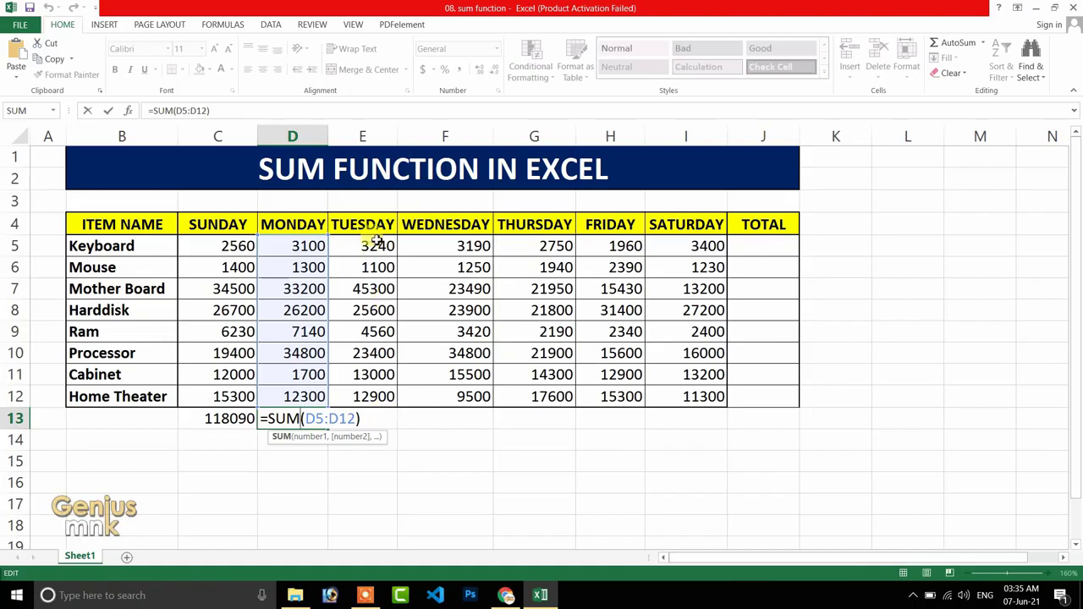
pyautogui.hotkey('ctrl', 'Return')
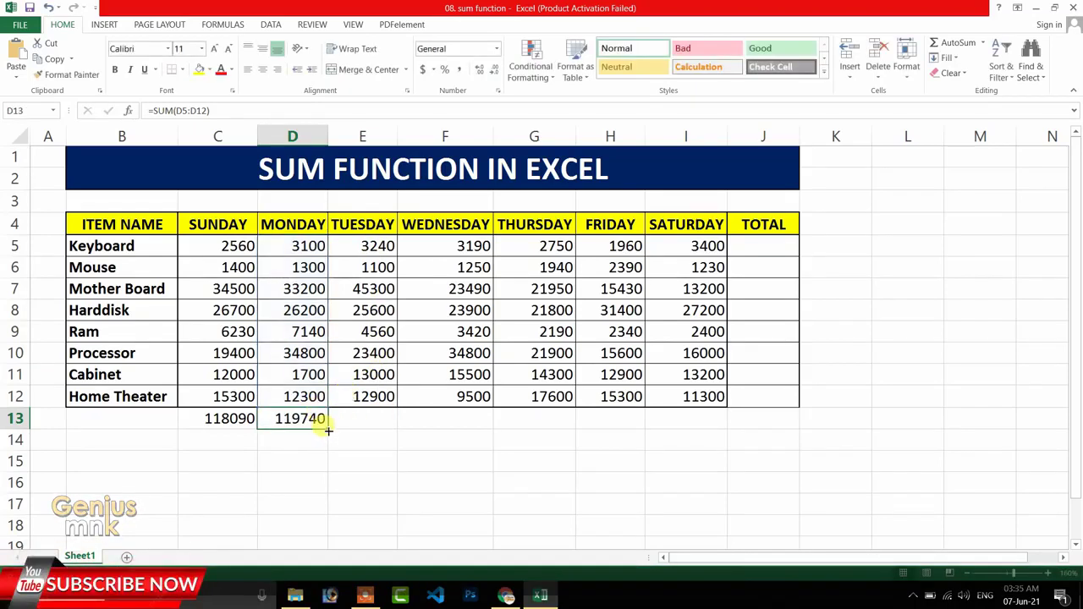
pyautogui.moveTo(328, 430); pyautogui.dragTo(703, 414)
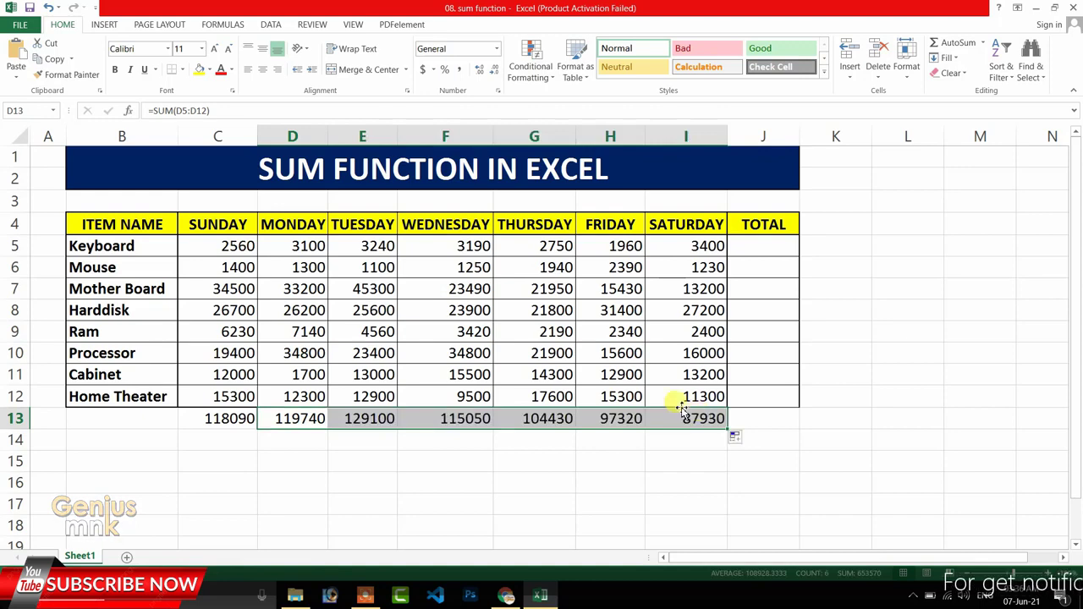
pyautogui.doubleClick(614, 417)
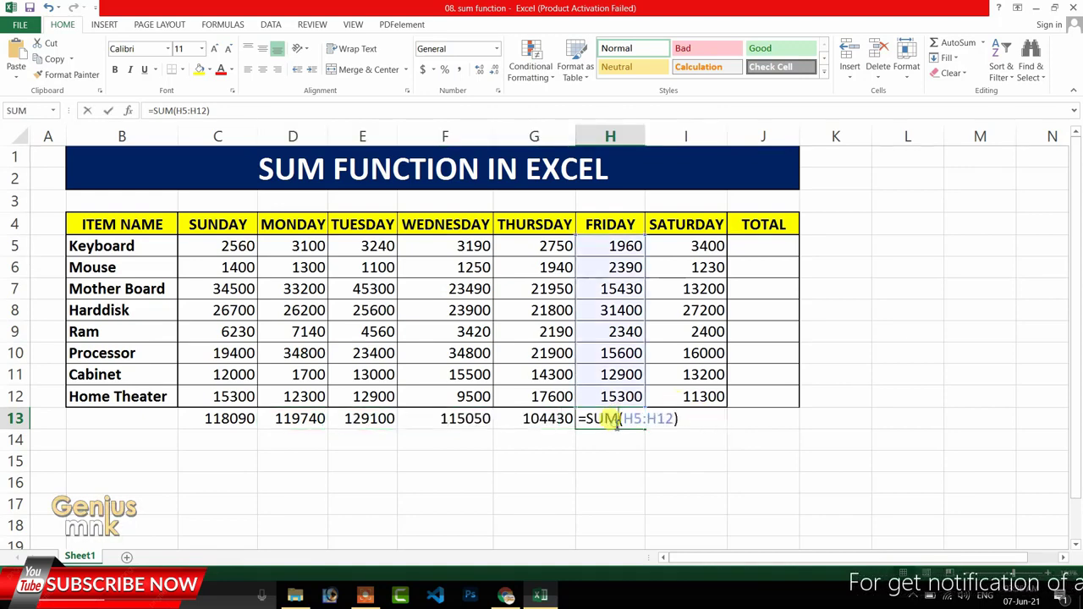
pyautogui.press('Escape')
pyautogui.doubleClick(544, 417)
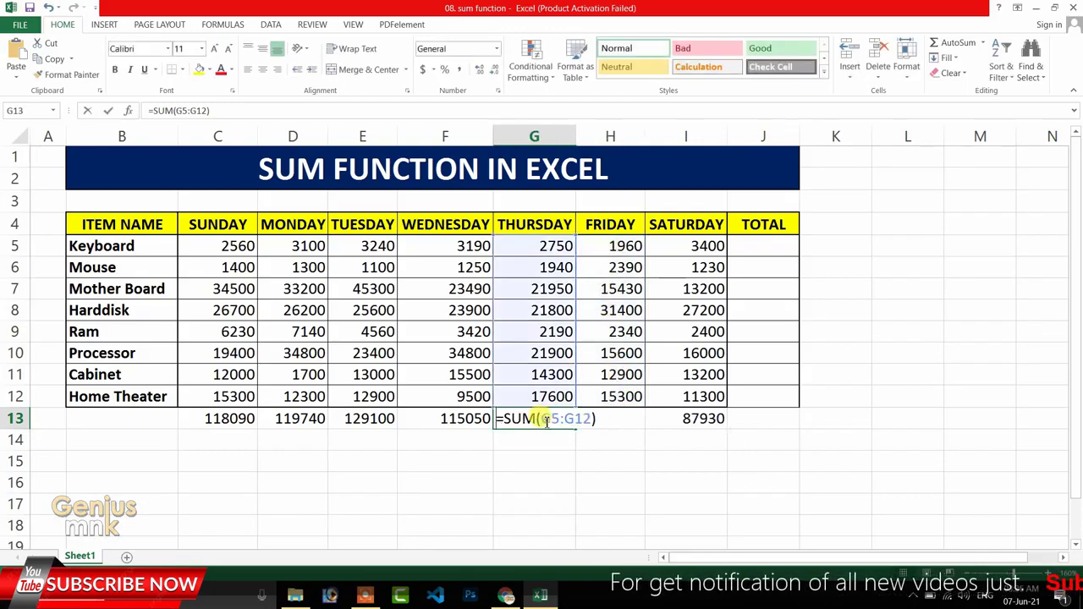
pyautogui.press('Escape')
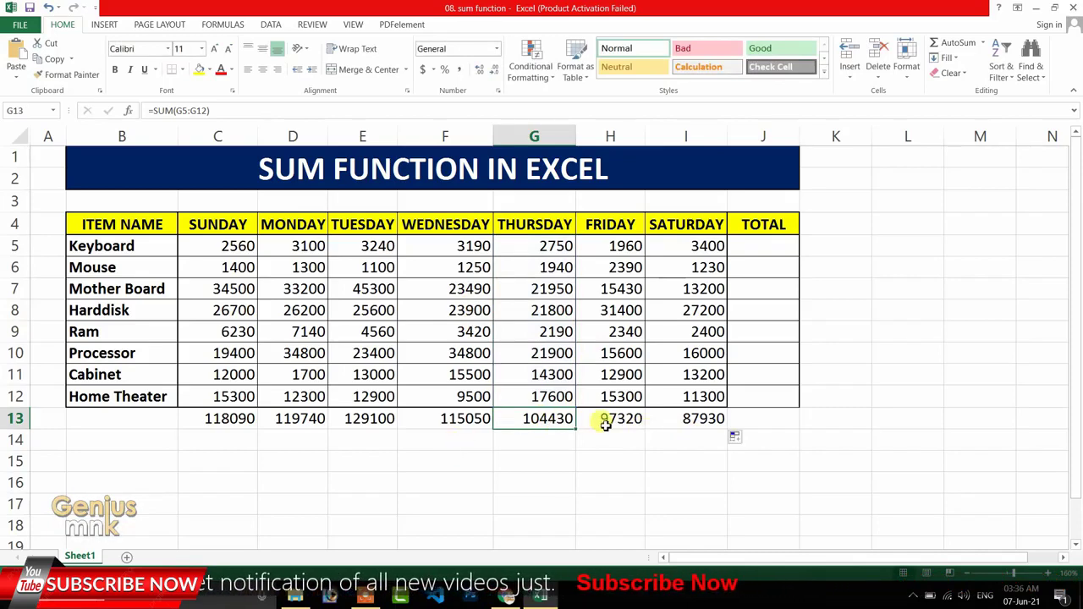
# Step: Total the Keyboard row in J5 with AutoSum, using the formula =SUM(C5:I5)
pyautogui.click(771, 247)
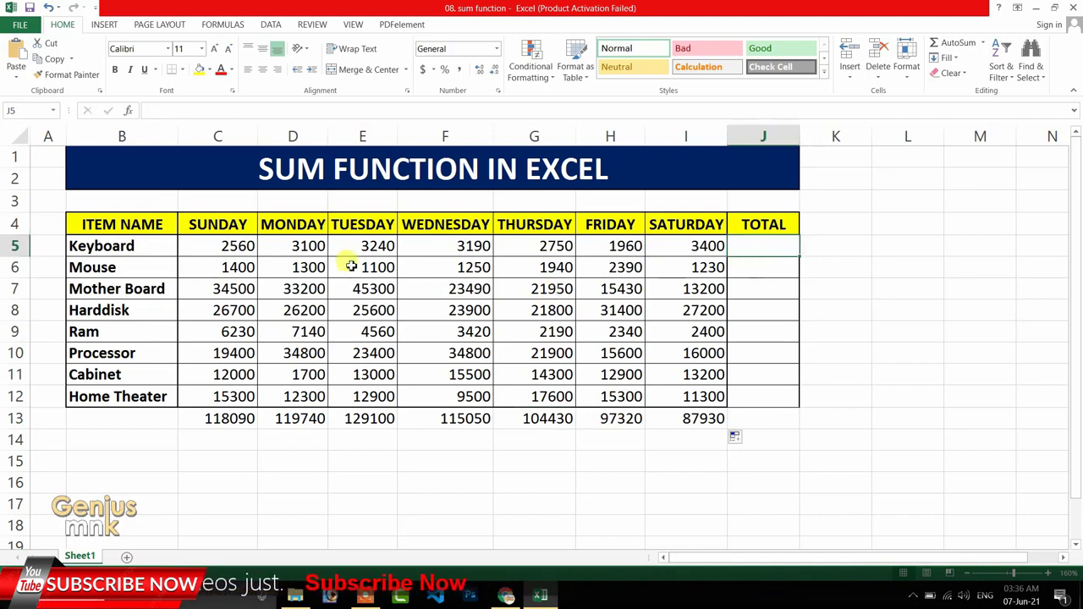
pyautogui.moveTo(228, 247); pyautogui.dragTo(684, 247)
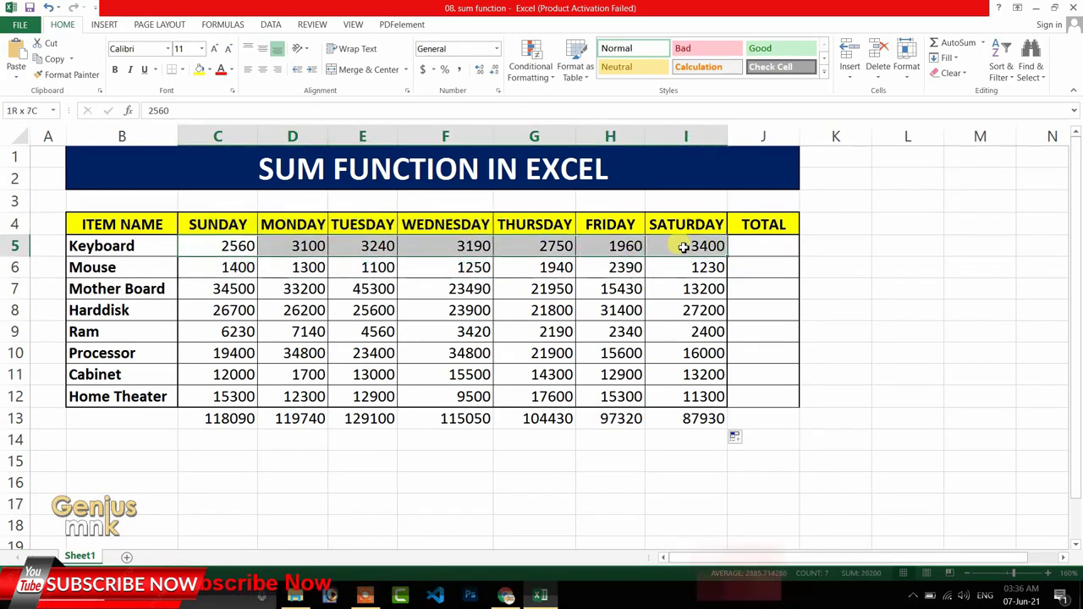
pyautogui.click(757, 246)
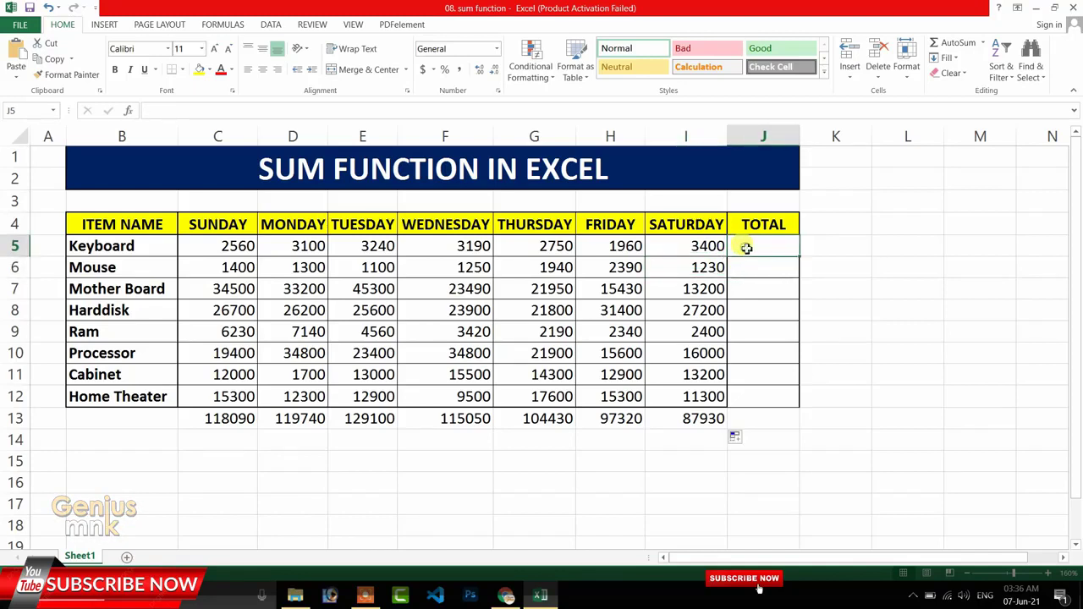
pyautogui.hotkey('alt', '=')
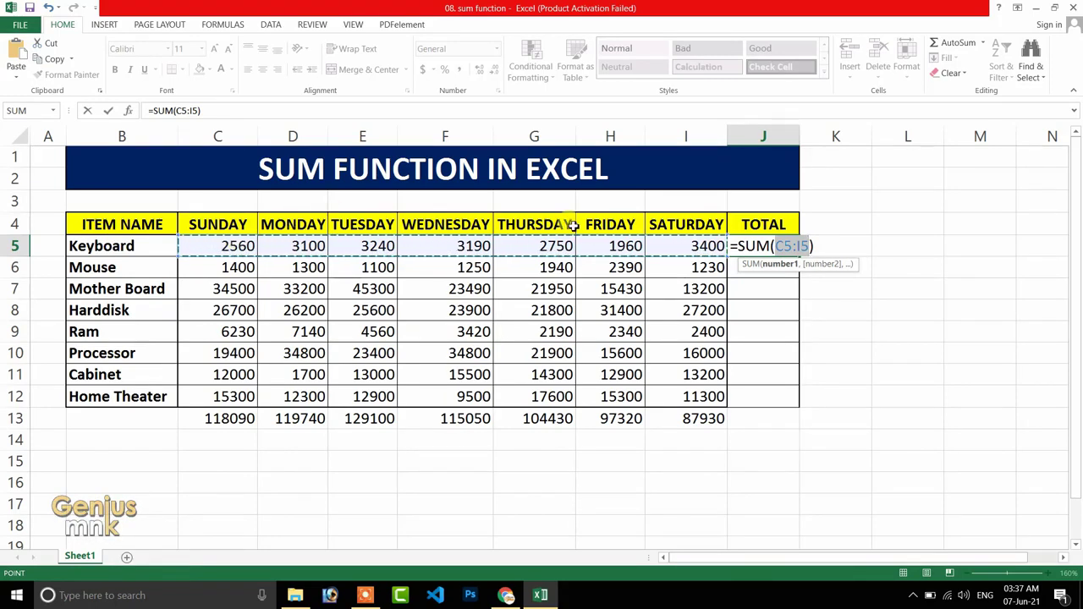
pyautogui.press('Return')
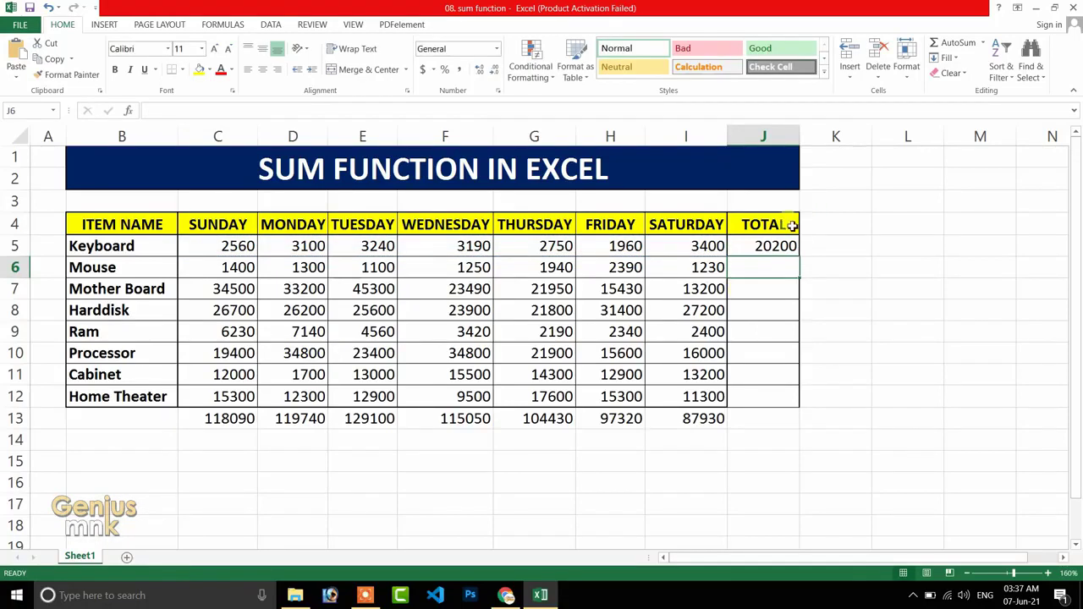
# Step: Try auto-filling the Keyboard total formula down the TOTAL column, and undo the fill
pyautogui.click(764, 247)
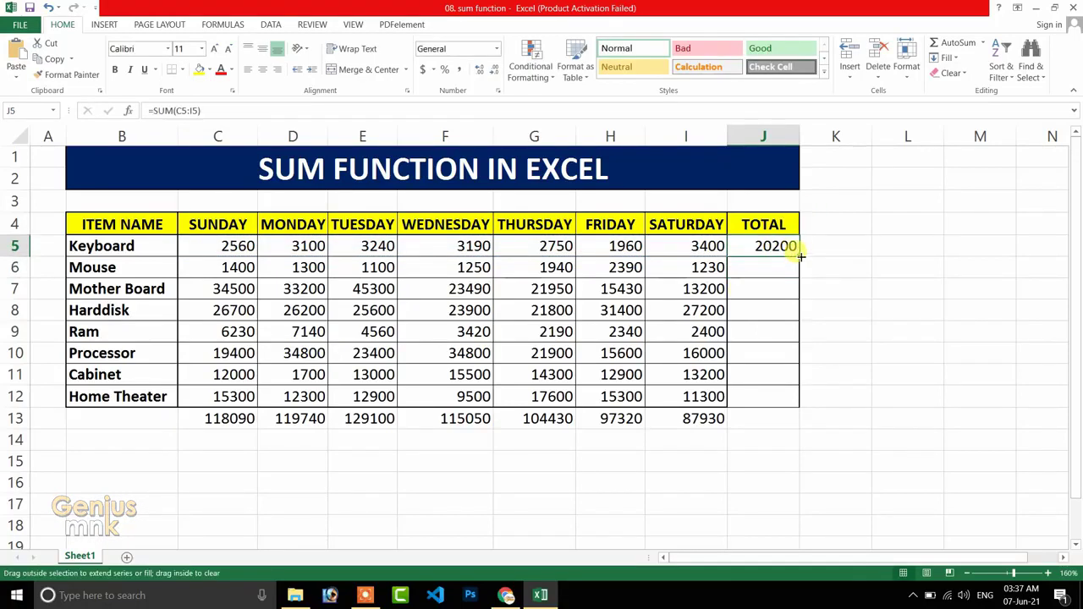
pyautogui.doubleClick(799, 255)
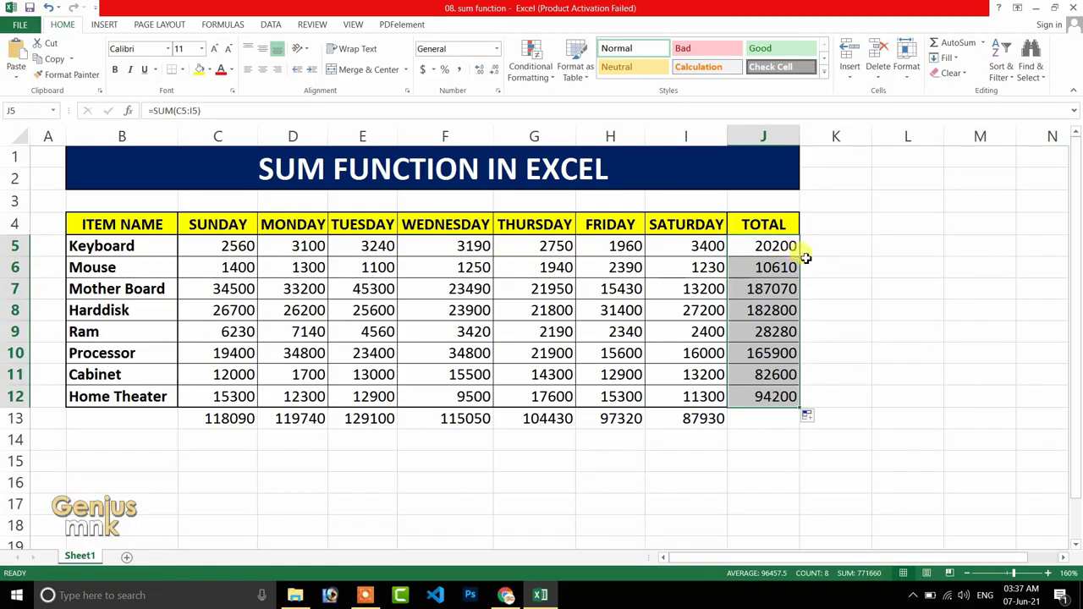
pyautogui.click(791, 246)
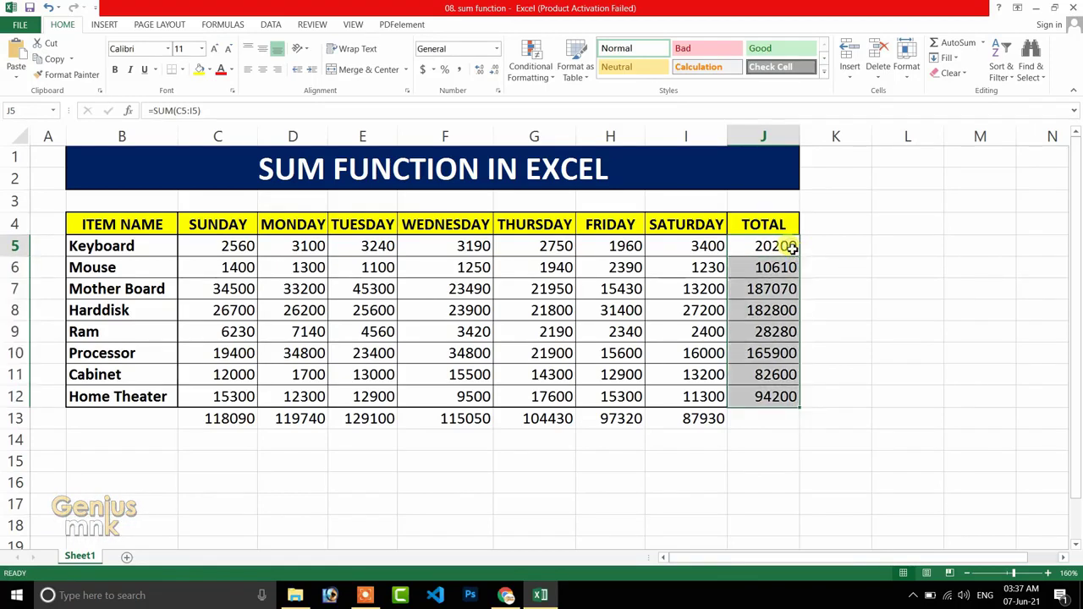
pyautogui.hotkey('ctrl', 'z')
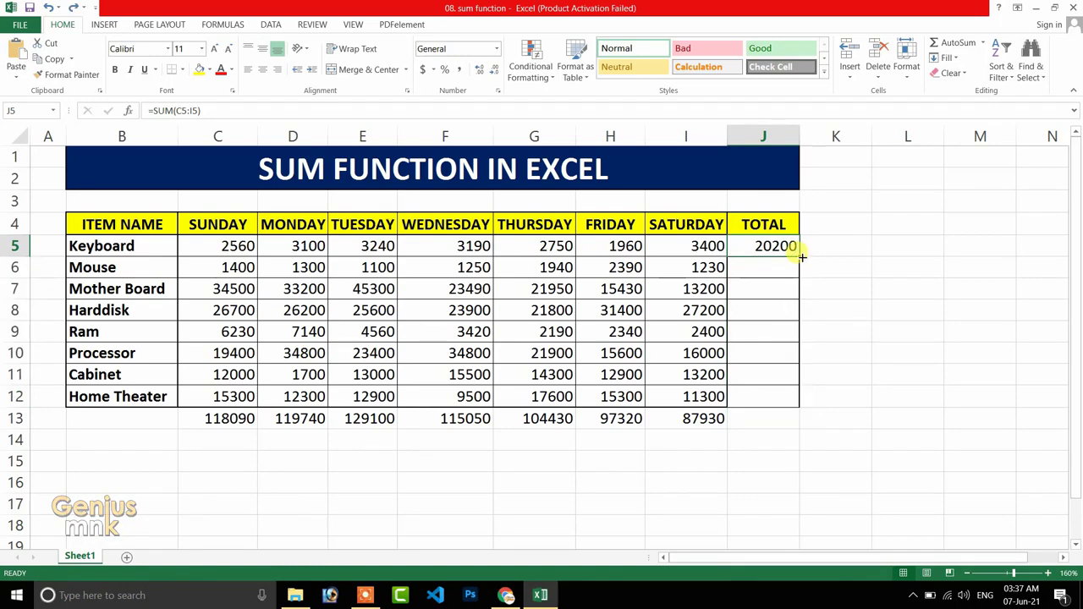
# Step: Extend the SUM formula in J5 down to J12 to total the remaining item rows
pyautogui.moveTo(801, 257); pyautogui.dragTo(791, 402)
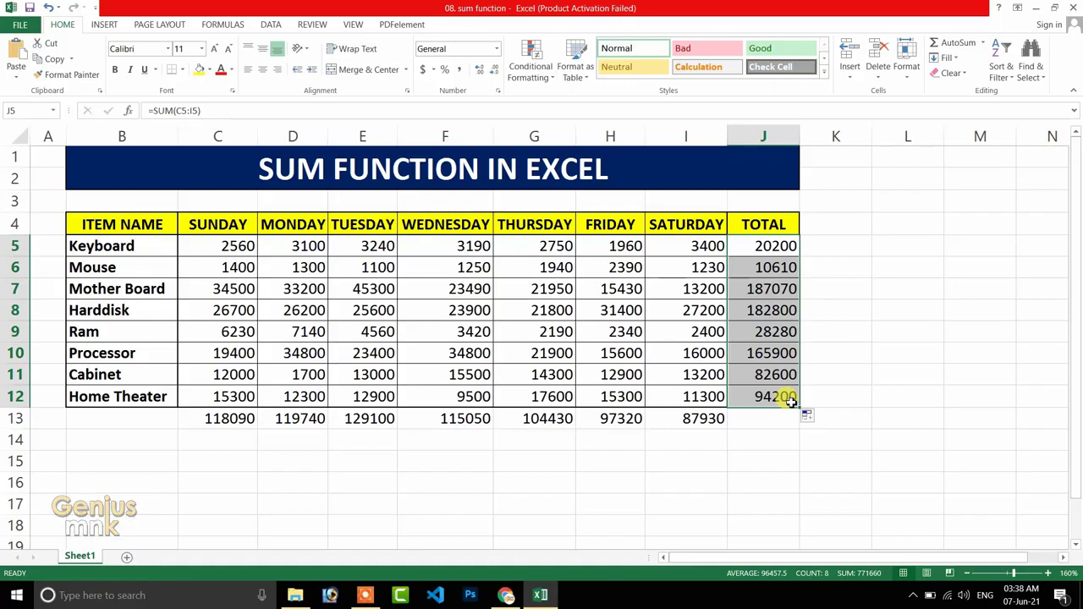
pyautogui.write('c')
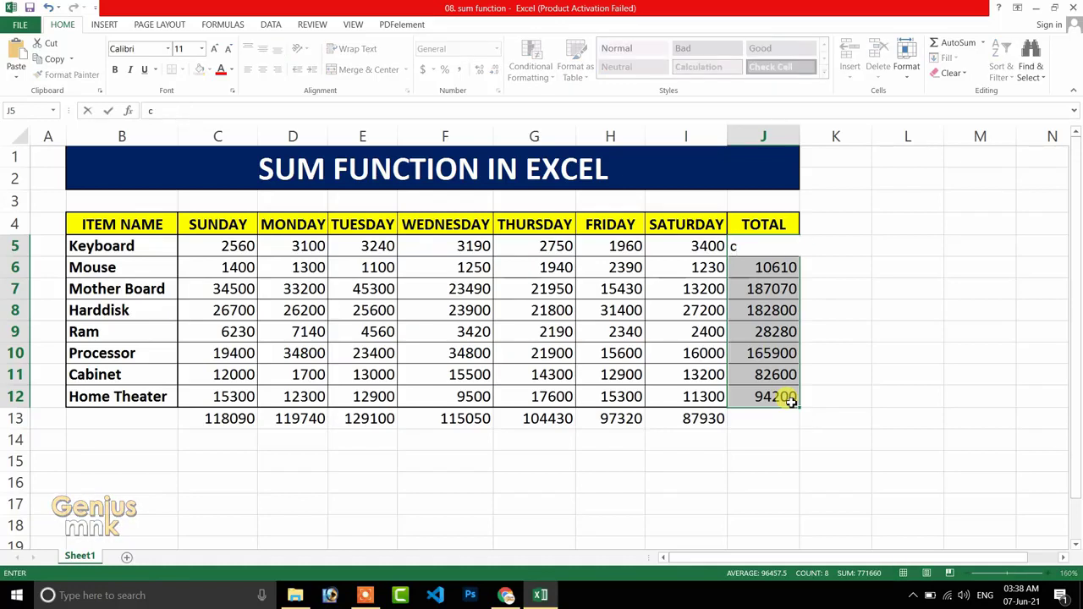
pyautogui.press('Escape')
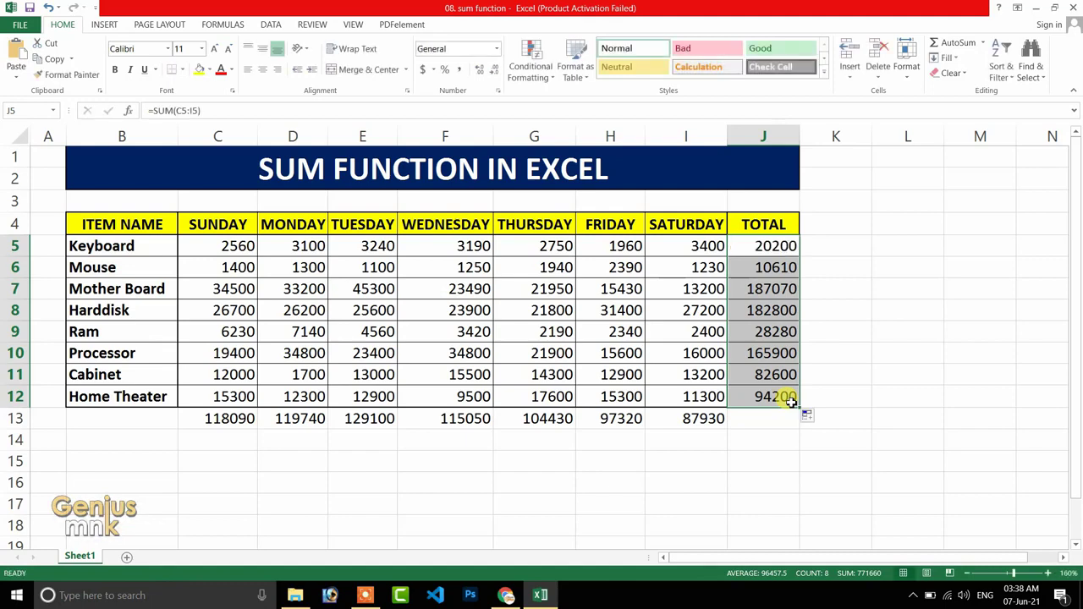